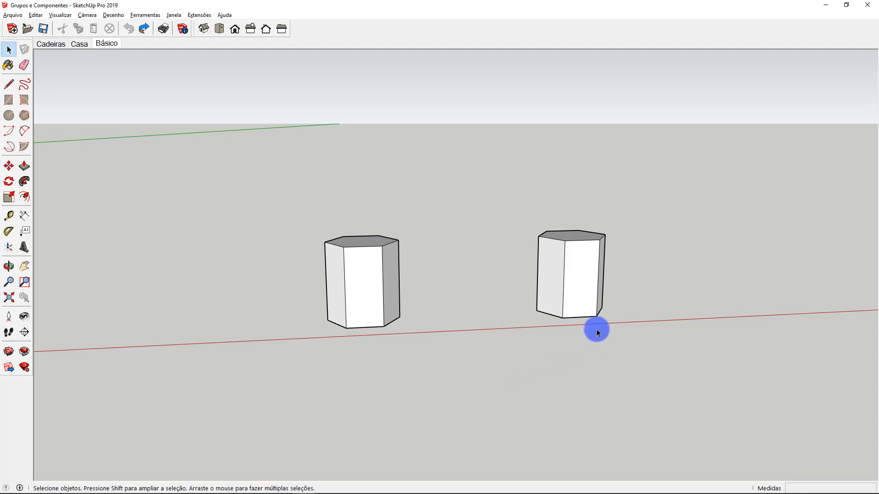
Step: Select individual faces and an edge of the two ungrouped hexagonal prisms to inspect their separate geometry
click(570, 290)
click(562, 289)
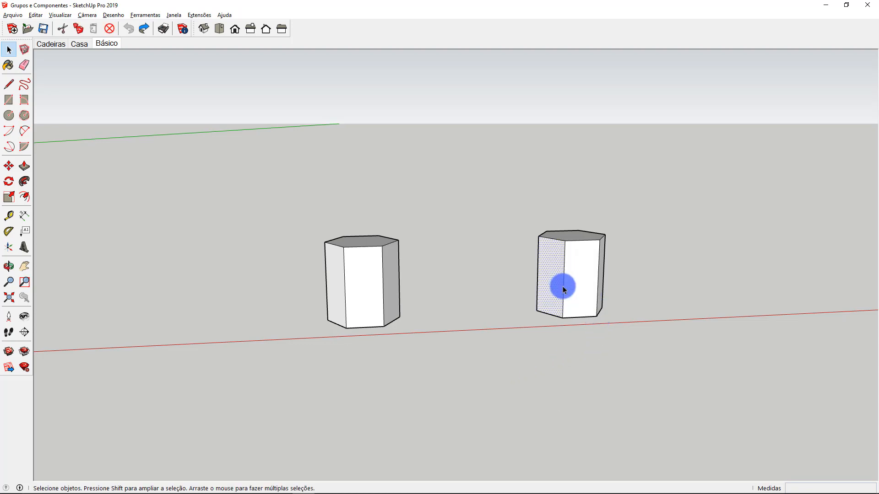
click(563, 287)
click(349, 292)
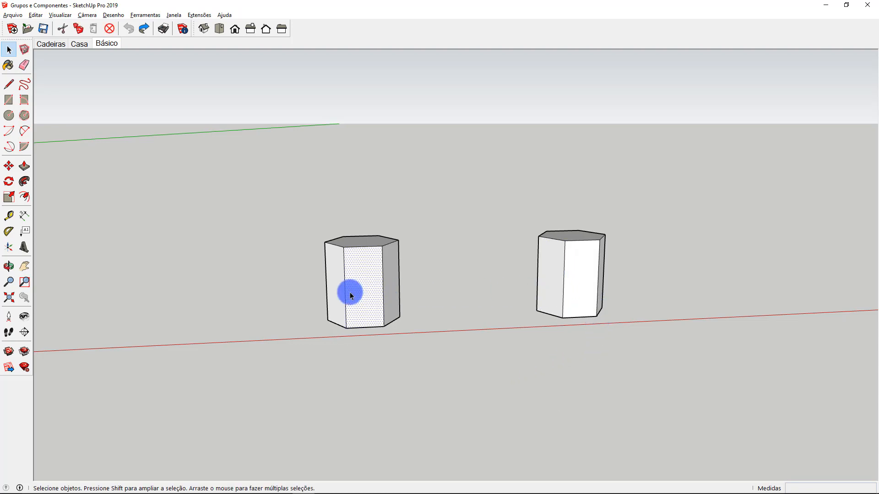
Step: Raise the top face of the left hexagonal prism with Push/Pull to about twice its height
click(25, 165)
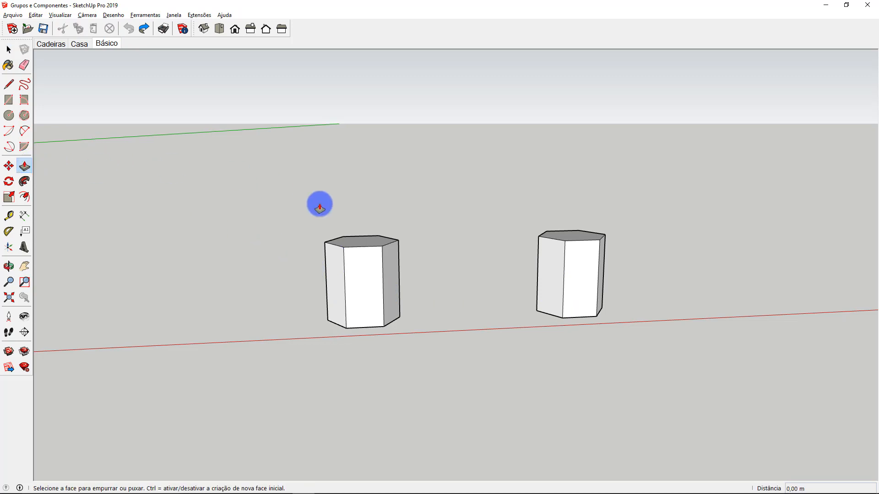
click(355, 242)
key(space)
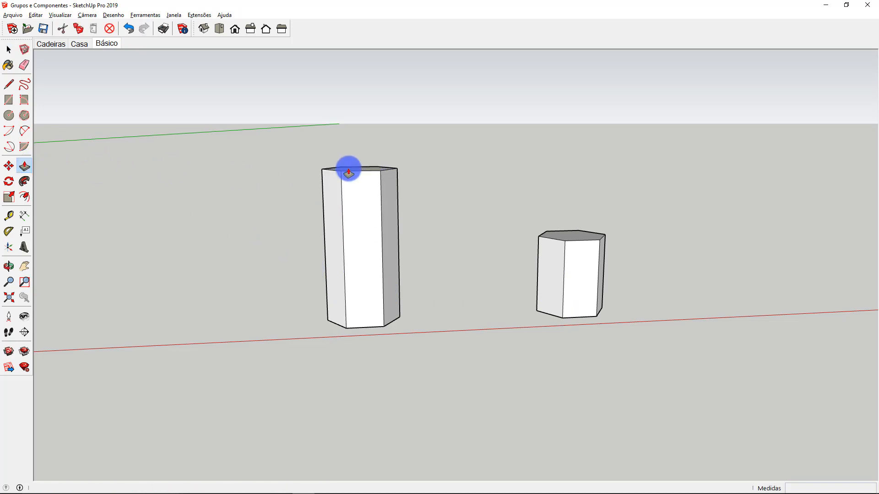
Step: Try to move the whole ungrouped right prism by its base corner against the left prism, and undo the move
drag(634, 337, 520, 209)
click(8, 165)
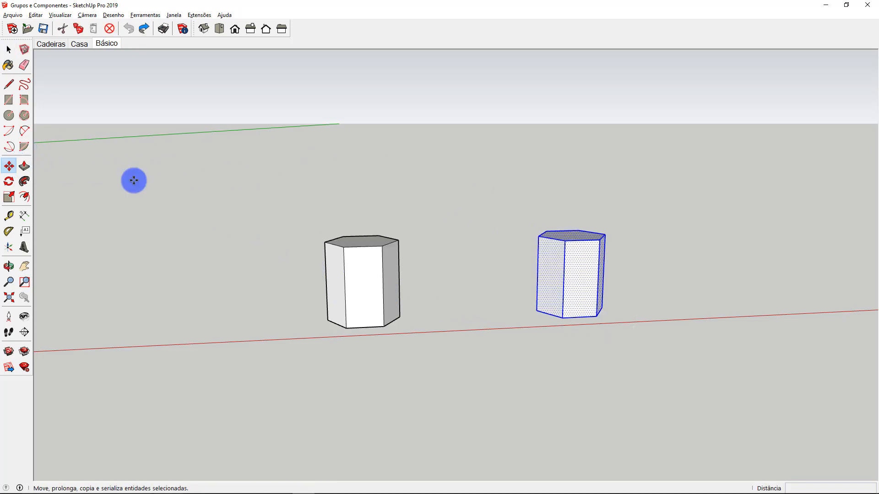
drag(533, 306, 566, 317)
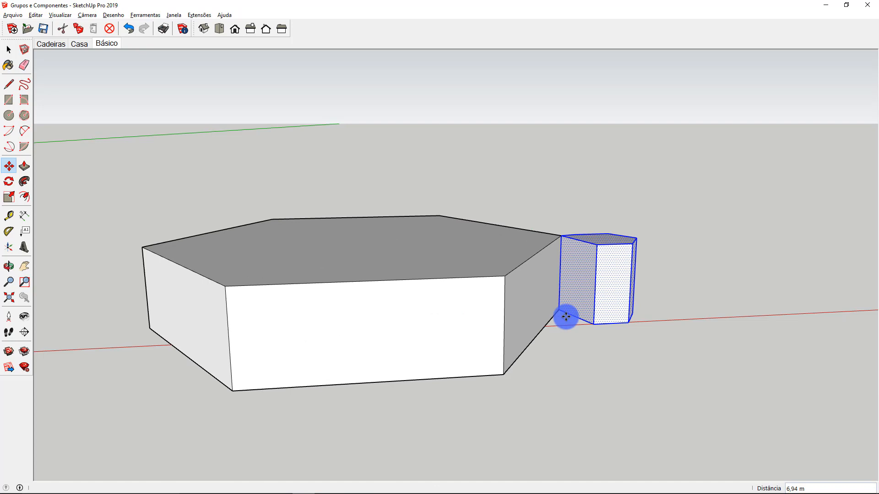
key(space)
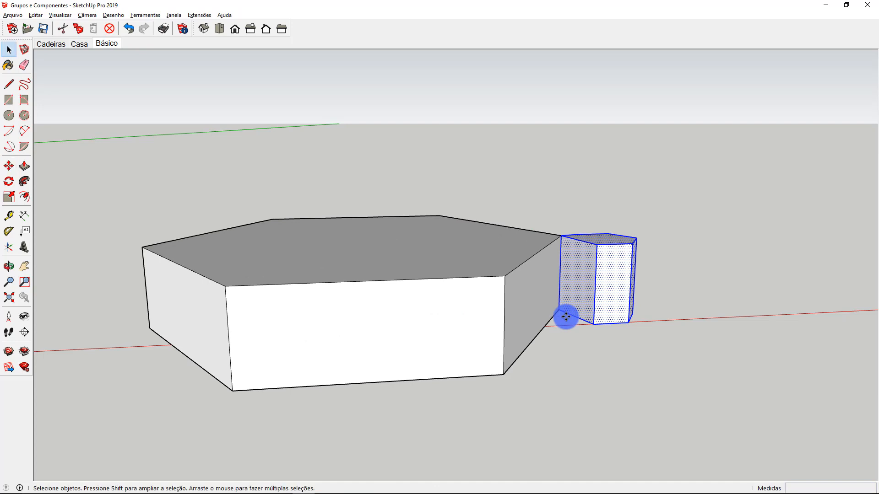
key(ctrl+z)
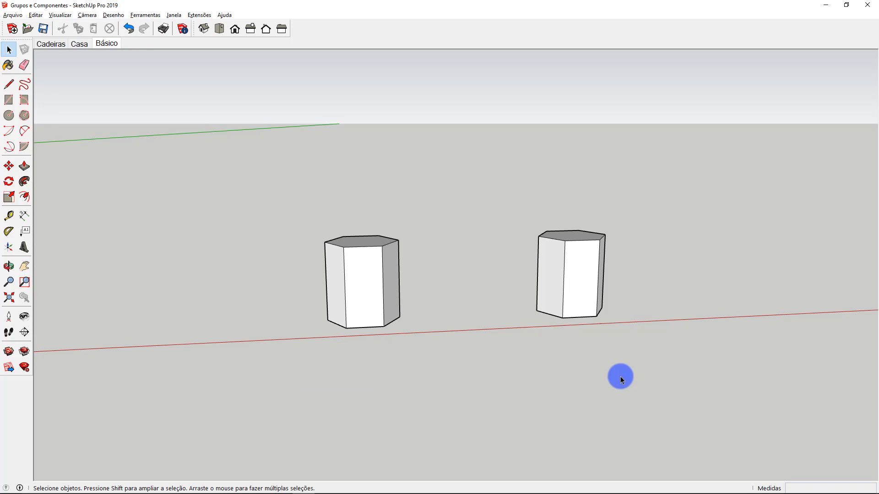
Step: Select the whole right hexagonal prism and make it a group
drag(624, 369, 494, 215)
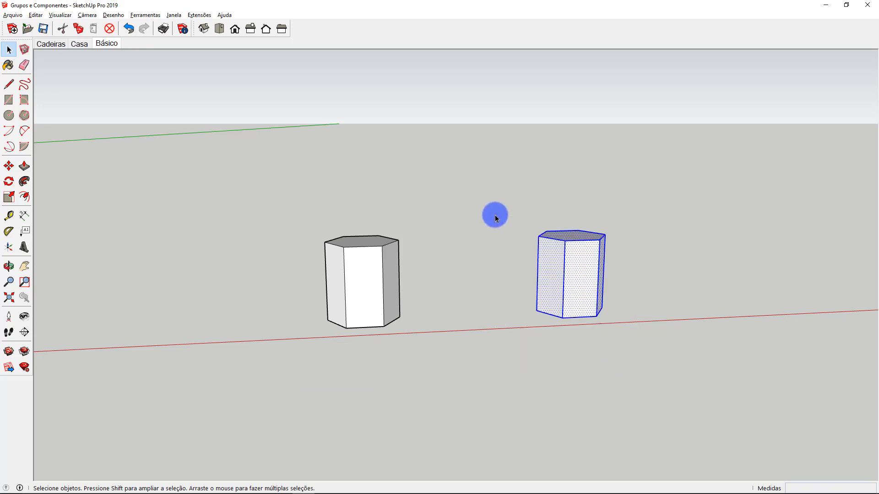
right_click(576, 277)
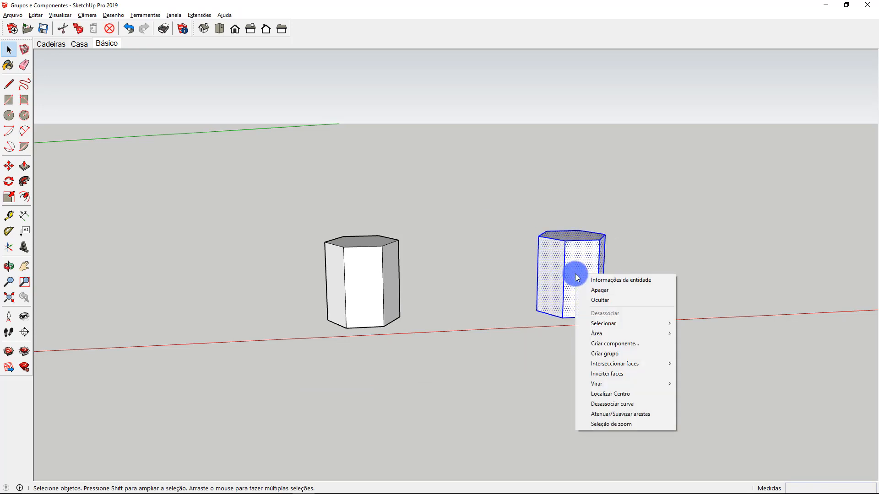
click(617, 359)
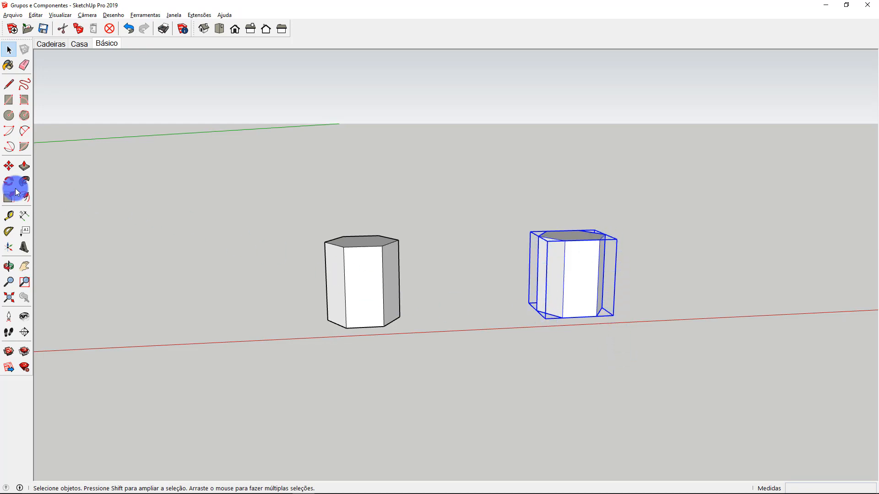
Step: Move the right prism group by its base corner against the left prism and back to its original place
click(9, 166)
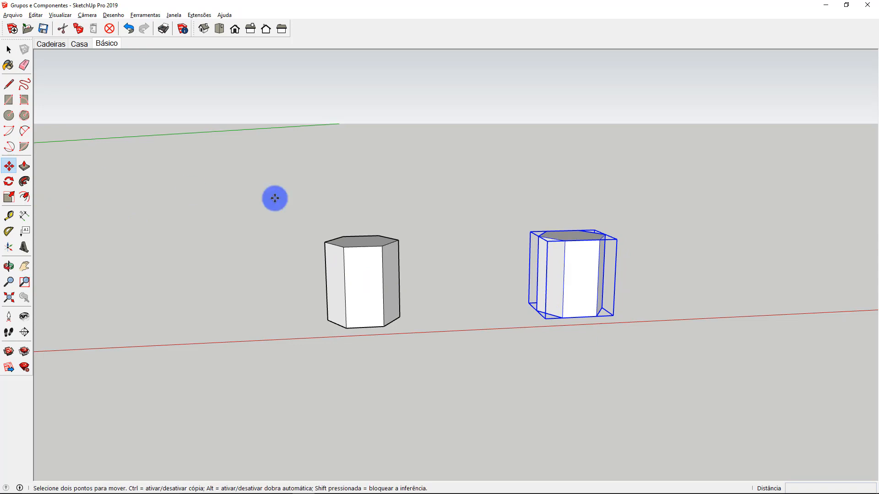
click(533, 308)
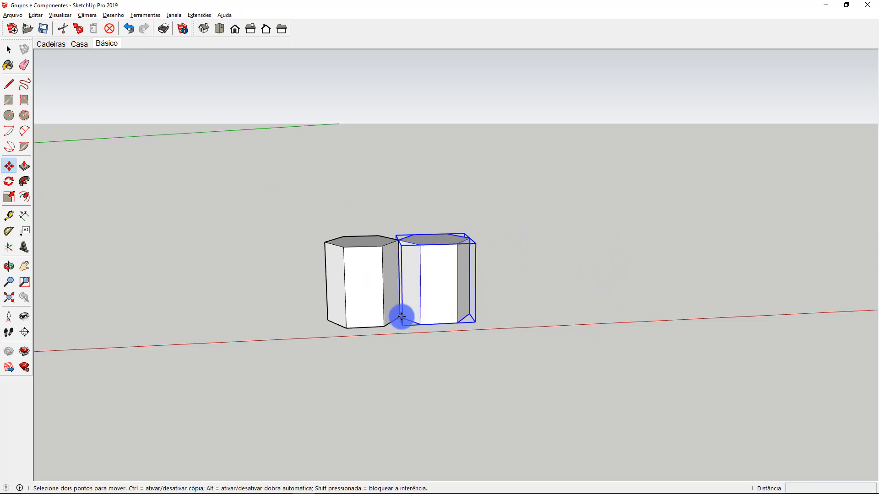
click(545, 305)
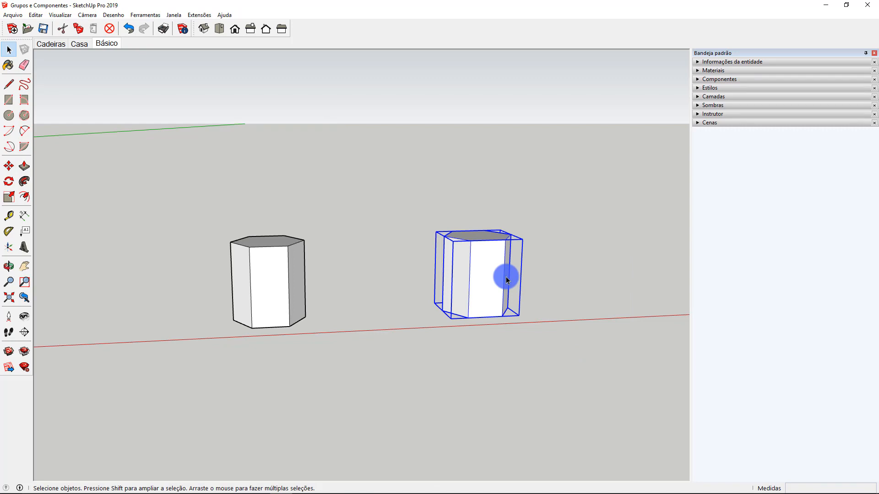
Step: Open the right prism group for editing and select its front face and a vertical edge inside it
double_click(494, 276)
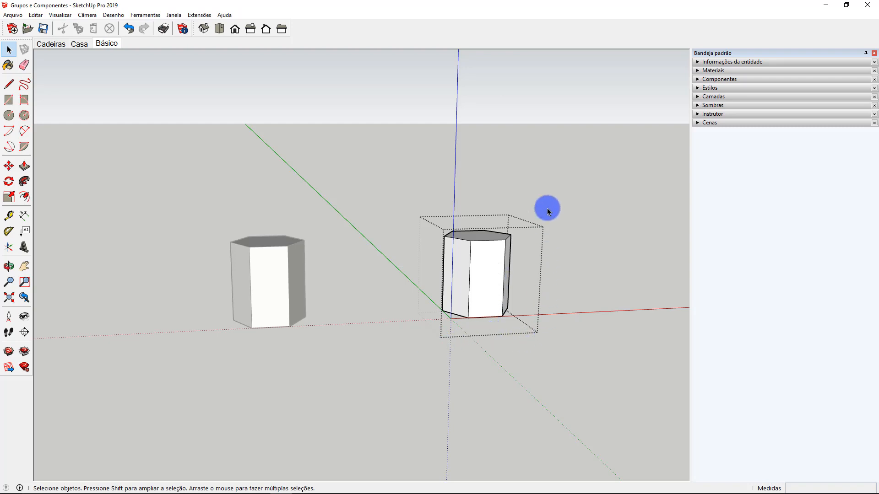
click(485, 272)
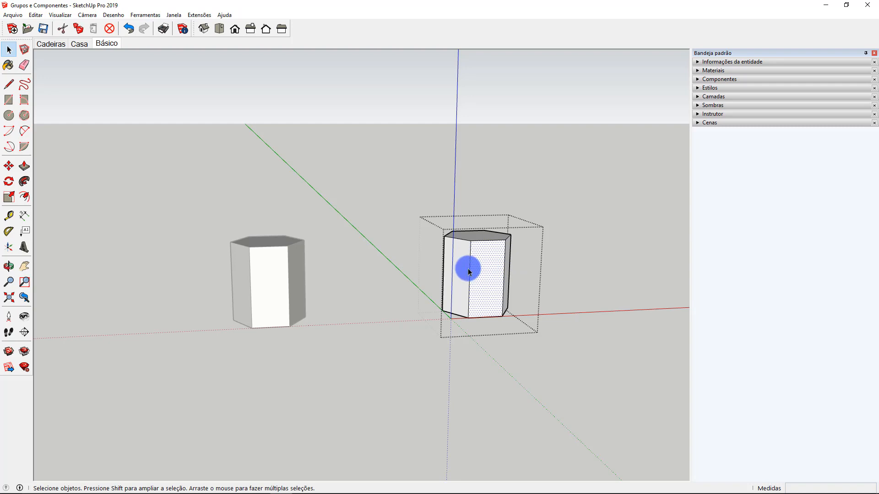
click(470, 270)
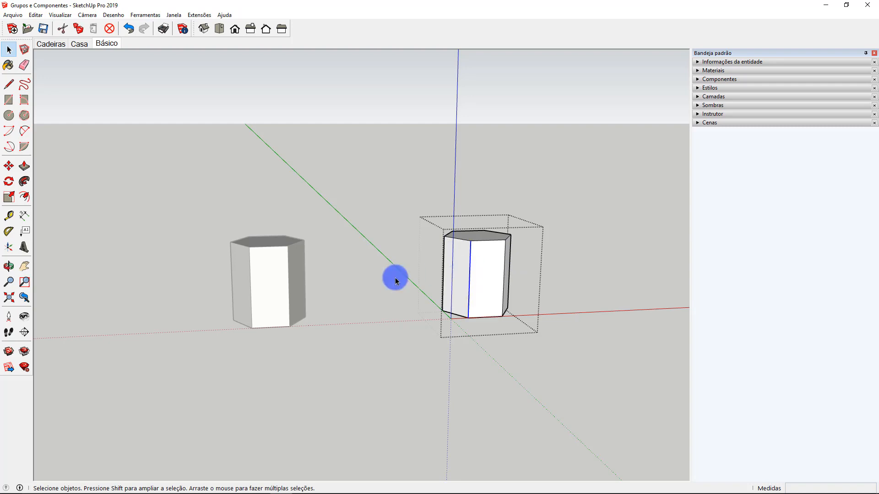
Step: Raise the top face of the prism inside the open group with Push/Pull, undo the change and leave the group
click(24, 165)
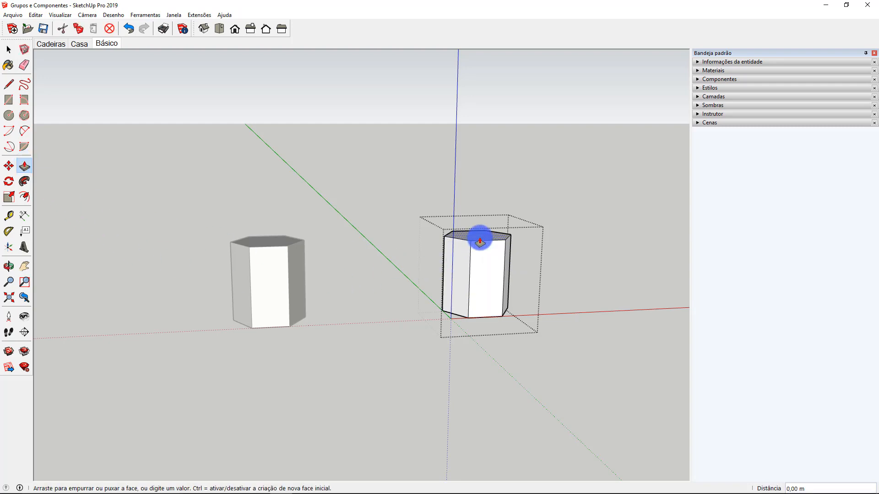
drag(479, 238, 479, 177)
key(space)
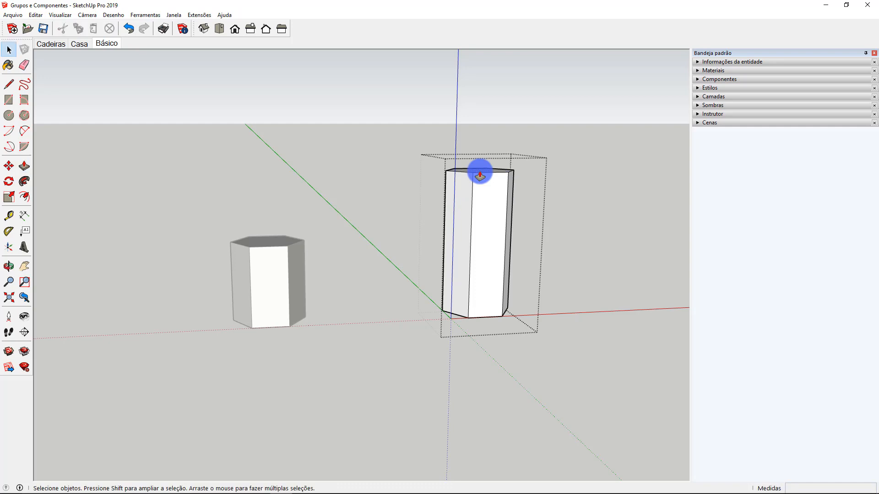
key(ctrl+z)
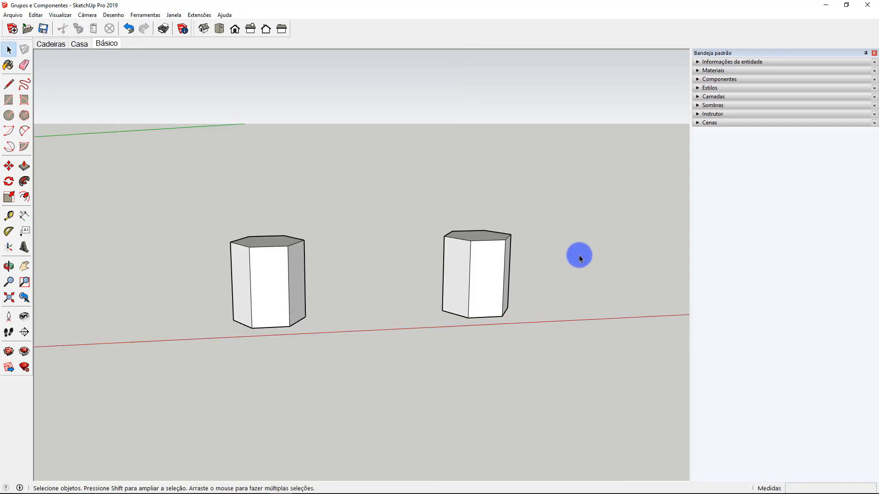
Step: Open the right prism for editing with the Edit Group command and close the group without changing it
right_click(477, 271)
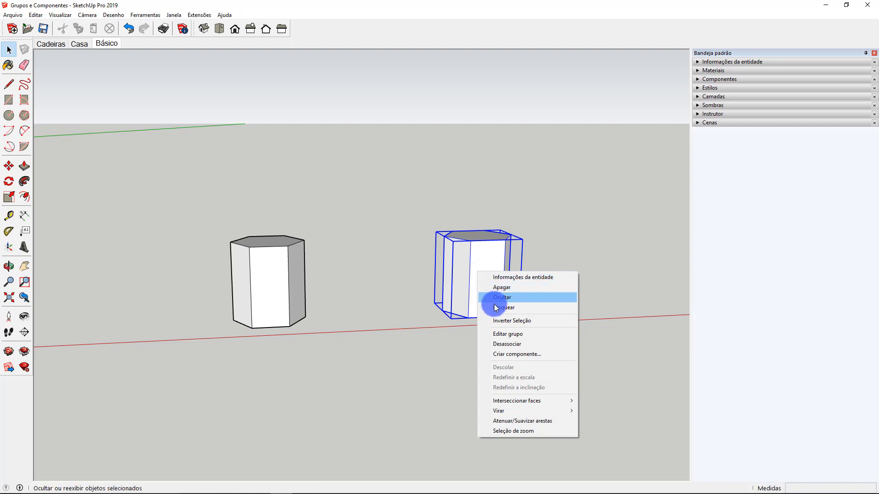
click(506, 334)
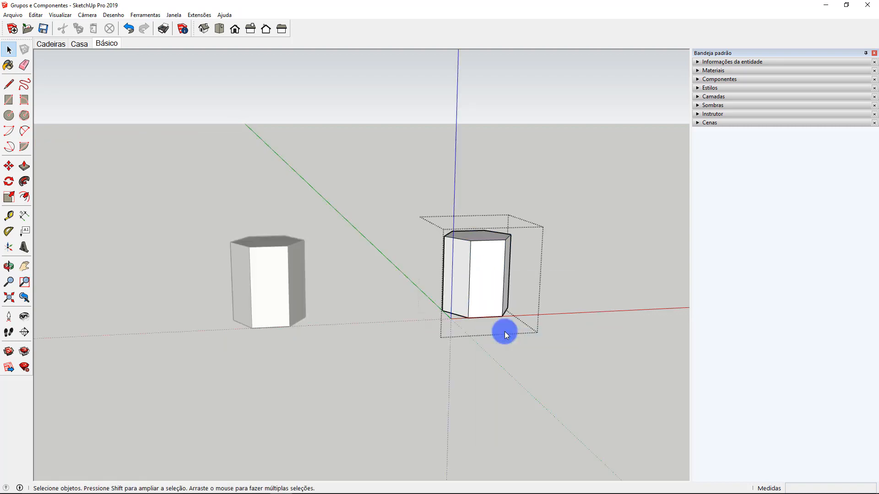
click(596, 289)
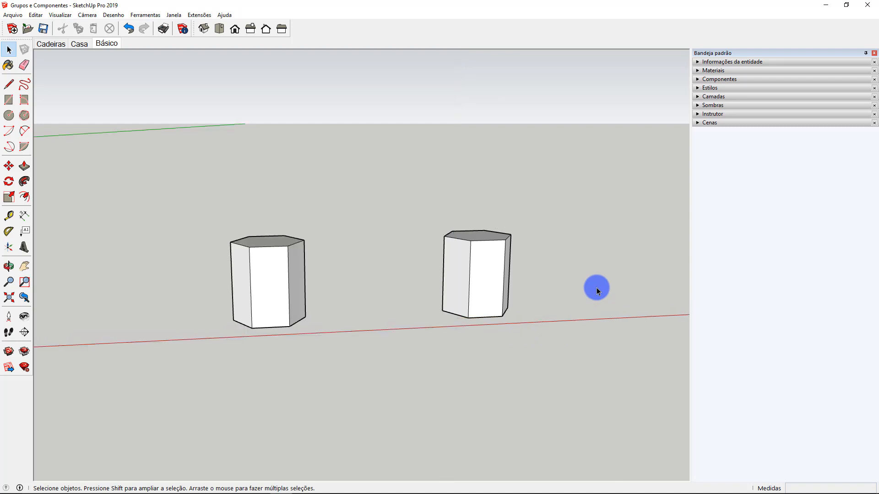
Step: Explode the right prism group and select a loose face and edge to check that the geometry is ungrouped
right_click(451, 271)
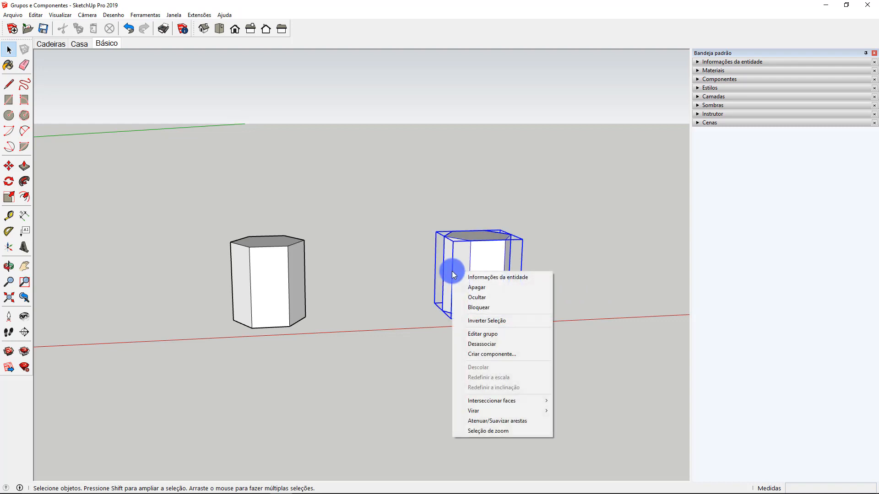
click(503, 344)
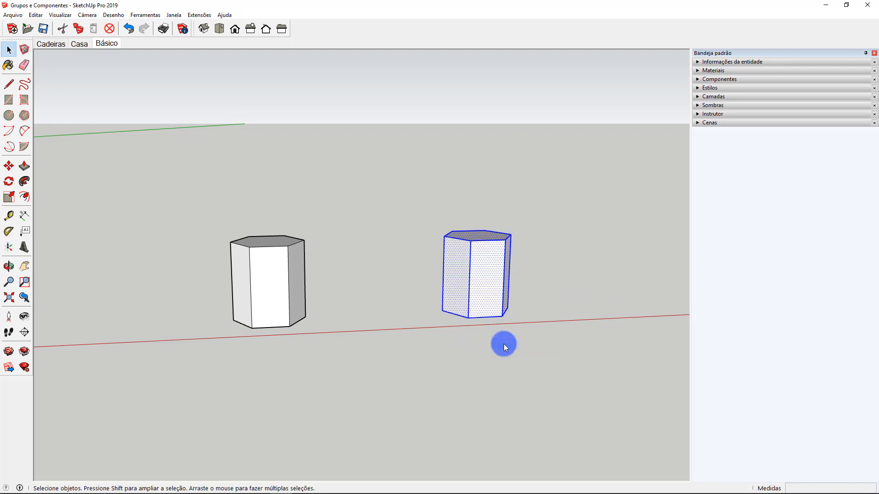
click(503, 344)
click(481, 297)
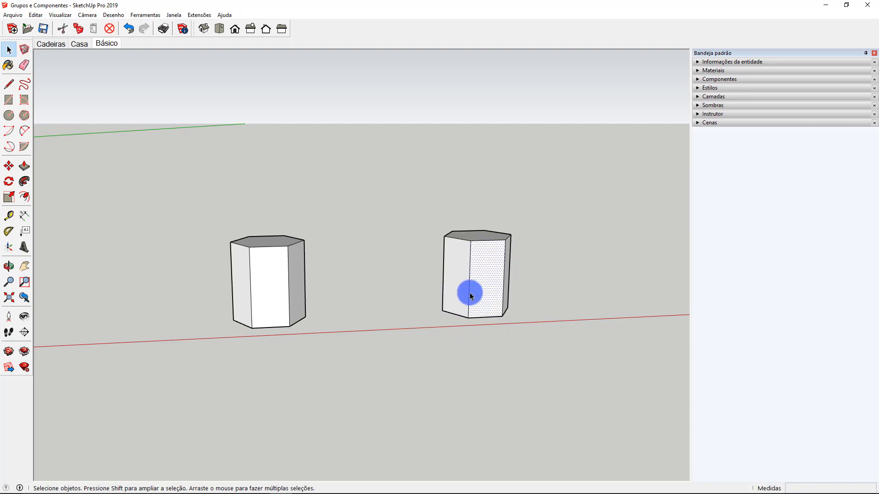
click(470, 292)
click(513, 344)
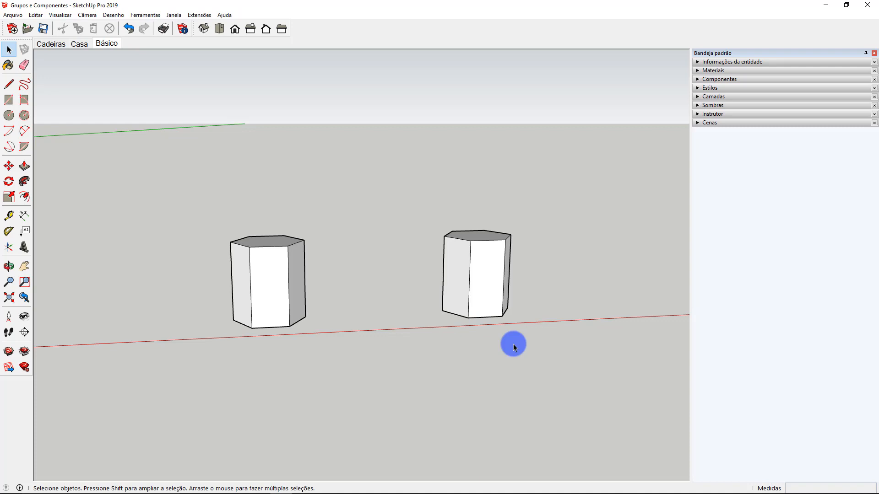
Step: Select individual side faces of the ungrouped left prism one after another
click(243, 271)
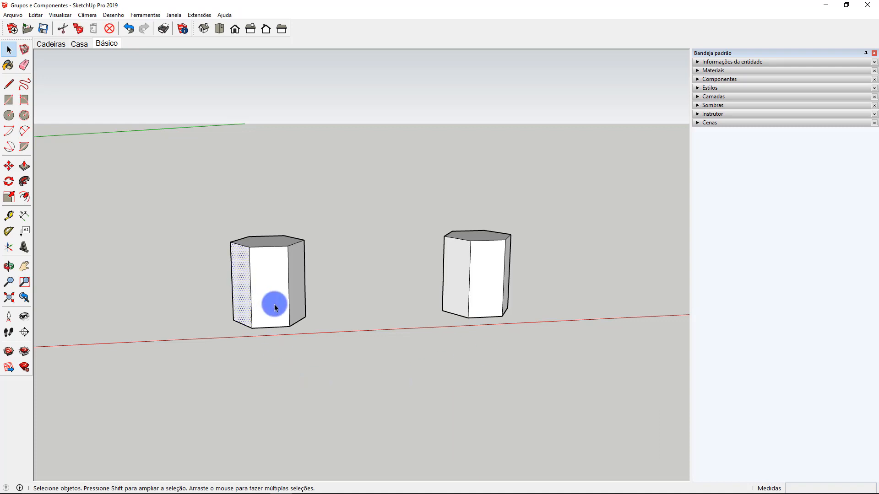
click(281, 303)
click(292, 301)
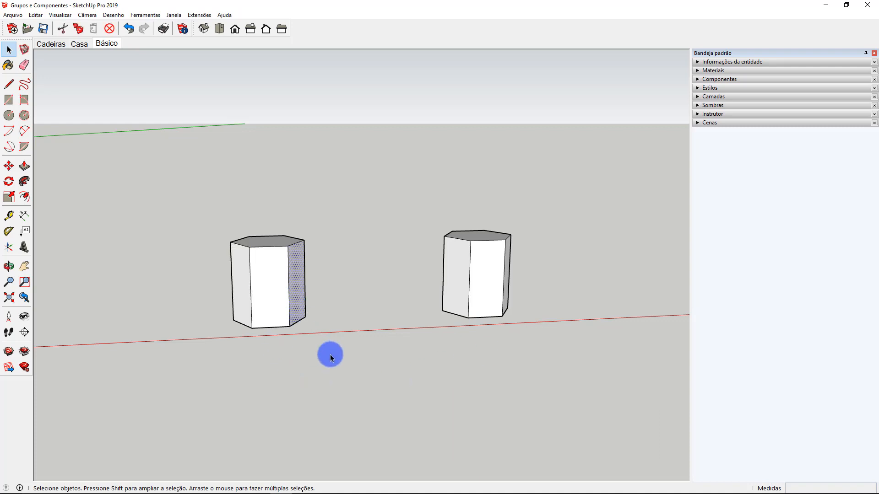
Step: Select the whole left prism and make it a component named Componente#1, replacing the selection with the component
drag(330, 353, 160, 173)
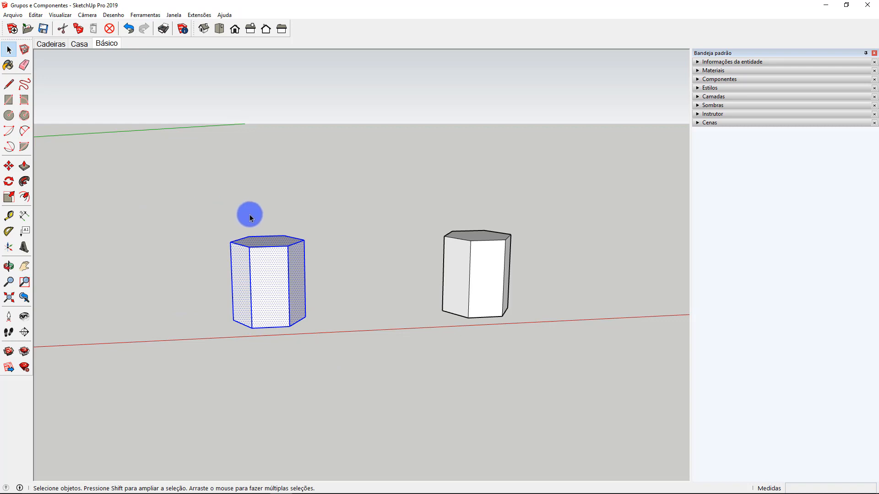
right_click(263, 265)
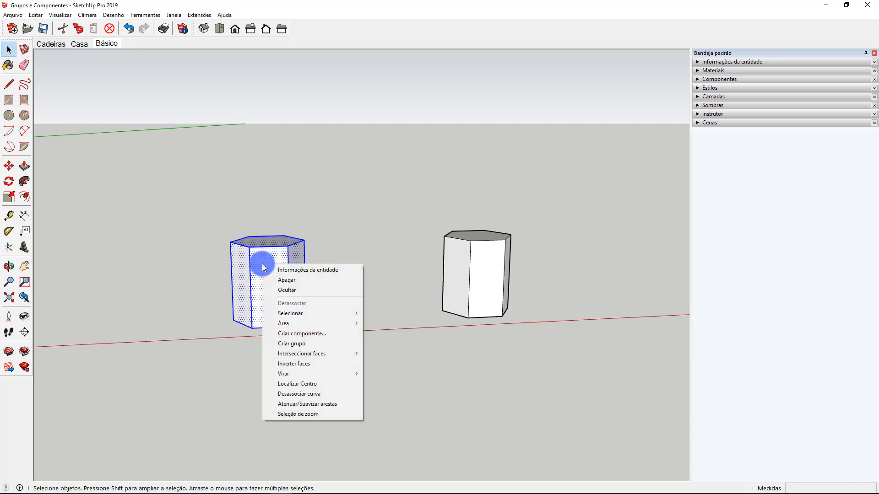
click(308, 333)
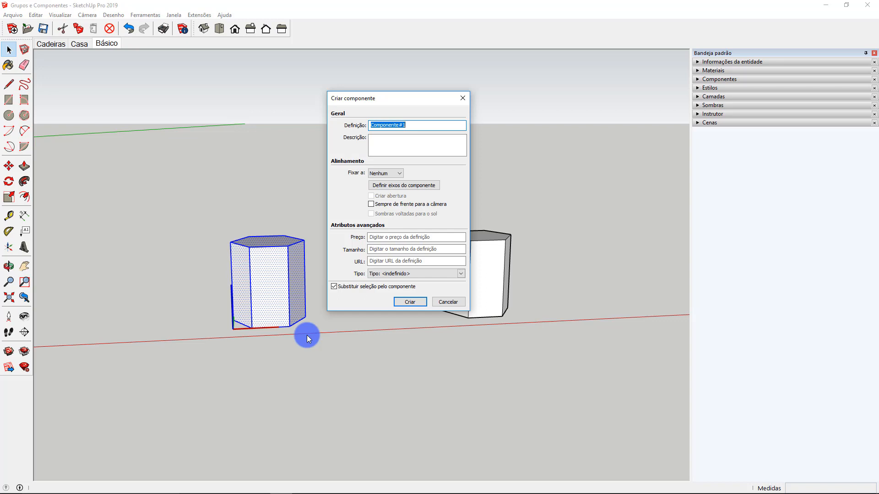
click(414, 299)
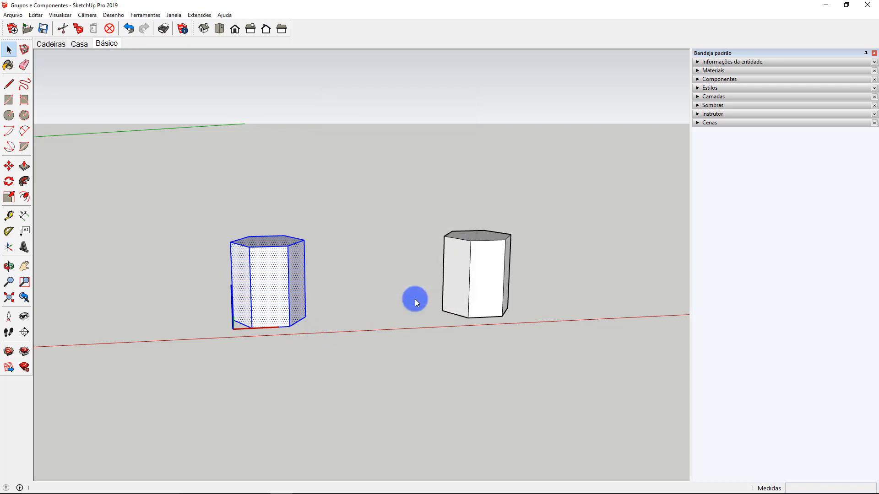
Step: Clear the selection, and select the right prism group and the left prism component in turn to compare them
click(415, 299)
click(470, 299)
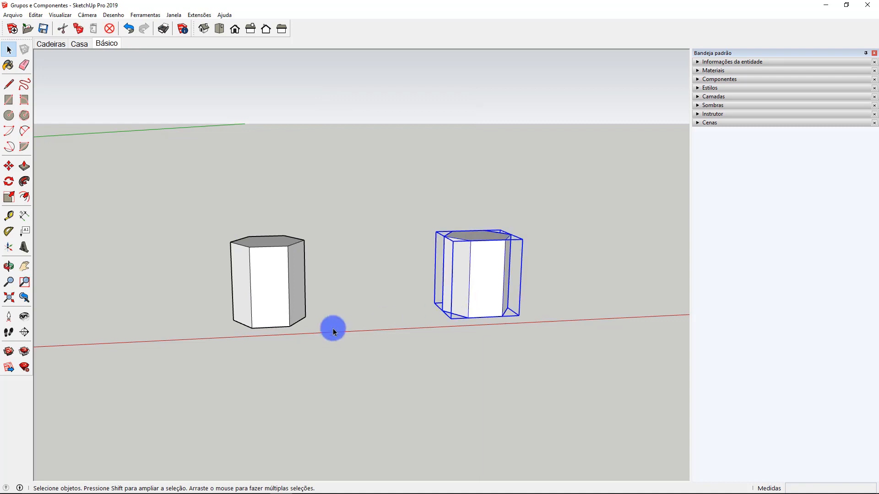
click(249, 296)
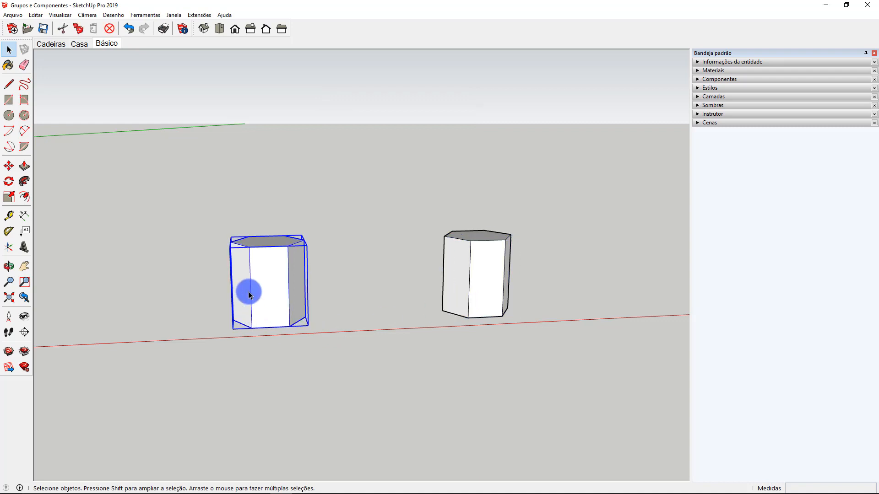
Step: Copy the left prism component along the green axis in top view and multiply the copy as an x2 array
click(217, 35)
key(m)
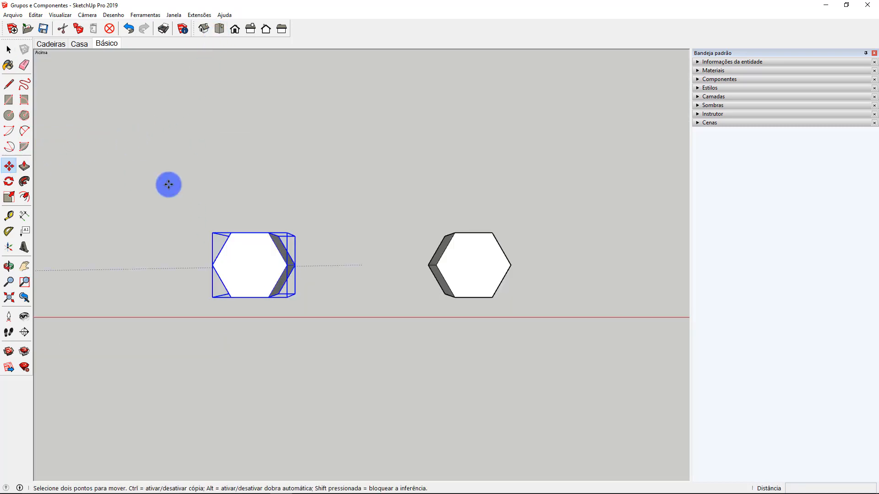
key(ctrl)
click(243, 269)
click(251, 133)
text(x2)
key(Return)
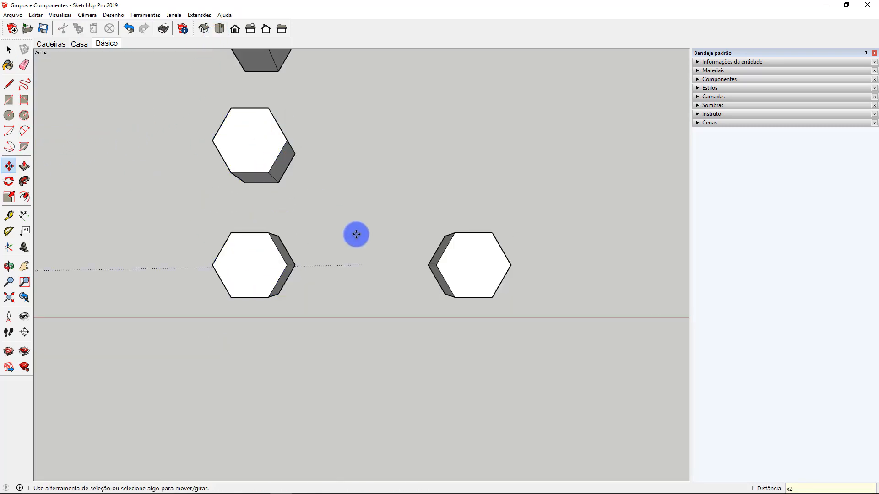
Step: Copy the right prism group in the opposite direction, below the red axis in top view, as an x2 array
click(455, 264)
click(464, 370)
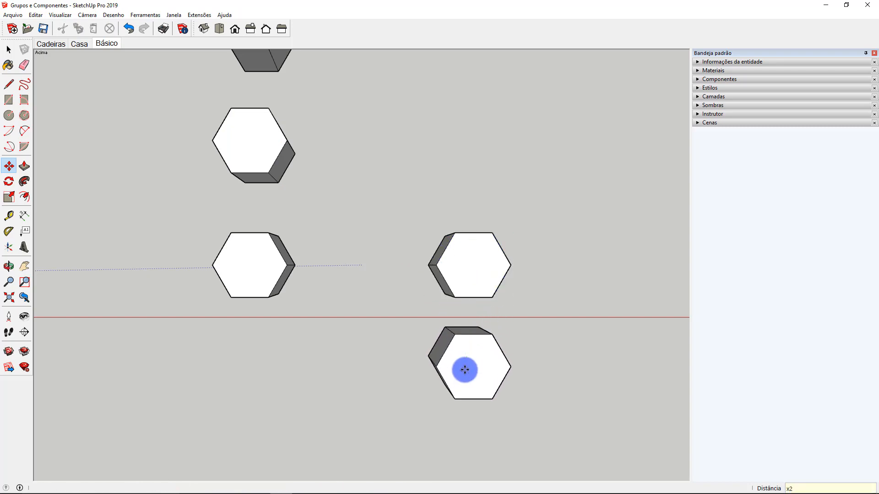
key(Return)
Step: Examine both rows of prisms from a perspective angle, selecting and deselecting the front prism of the component row
scroll(464, 370, down, 2)
middle_drag(464, 370, 541, 167)
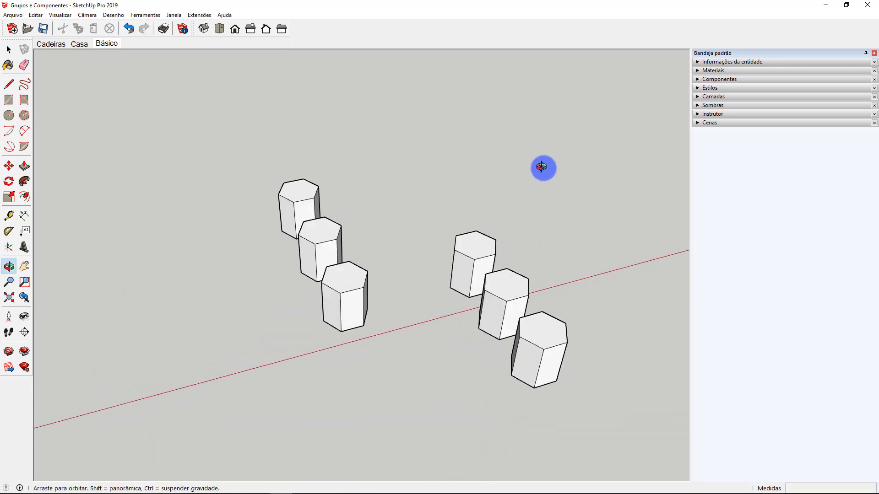
middle_drag(529, 331, 573, 221)
key(space)
scroll(517, 277, up, 1)
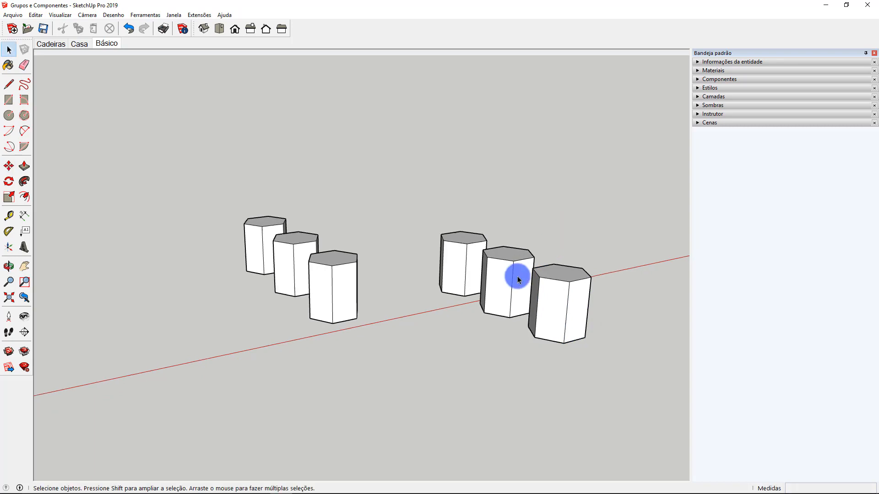
scroll(517, 276, up, 1)
drag(515, 203, 606, 313)
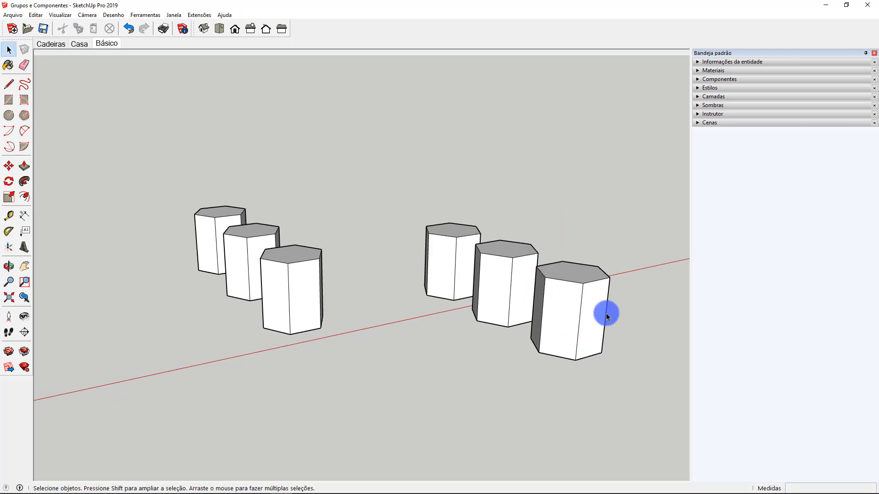
click(464, 236)
drag(176, 163, 251, 274)
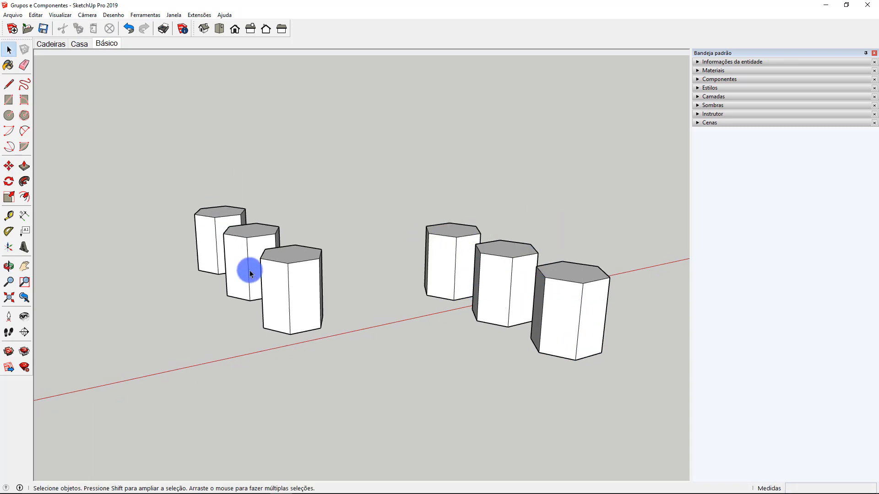
click(308, 288)
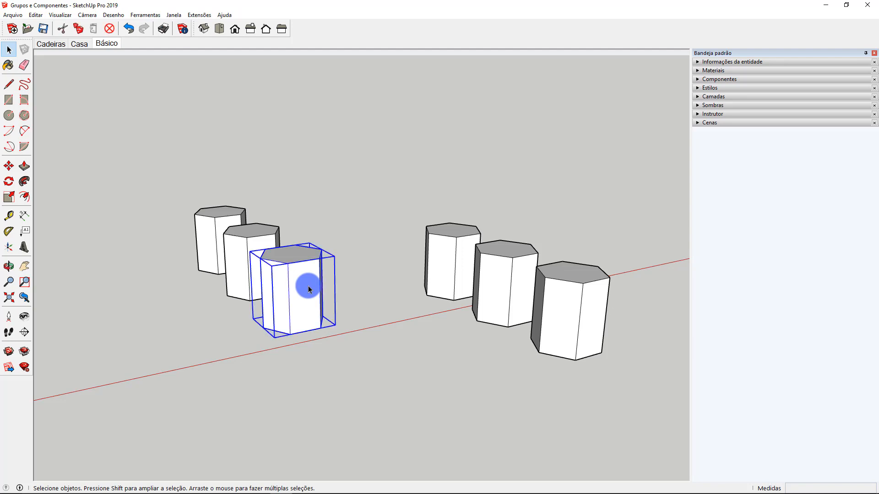
click(273, 194)
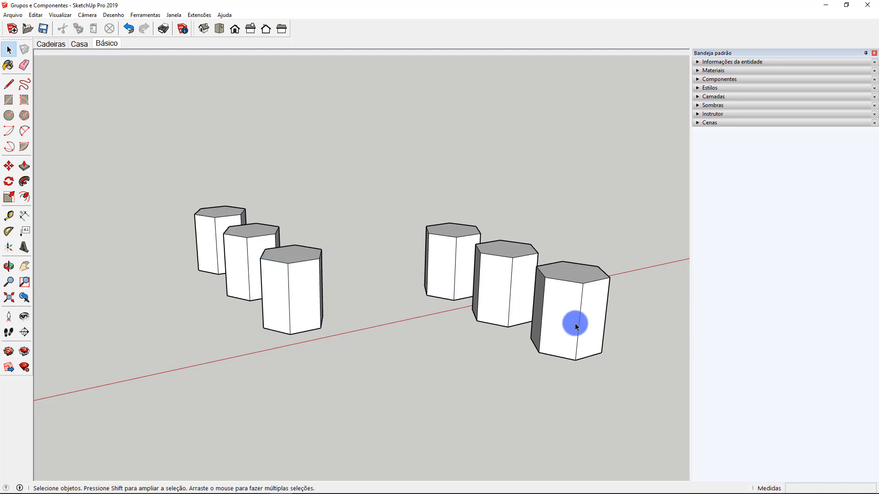
Step: Try to raise the top face of the front prism in the component row by about 2.34 m with Push/Pull
double_click(284, 289)
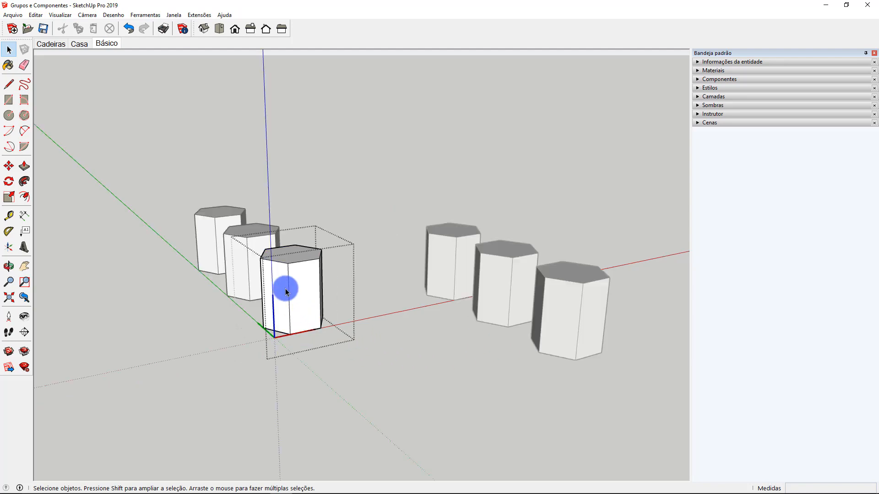
click(21, 167)
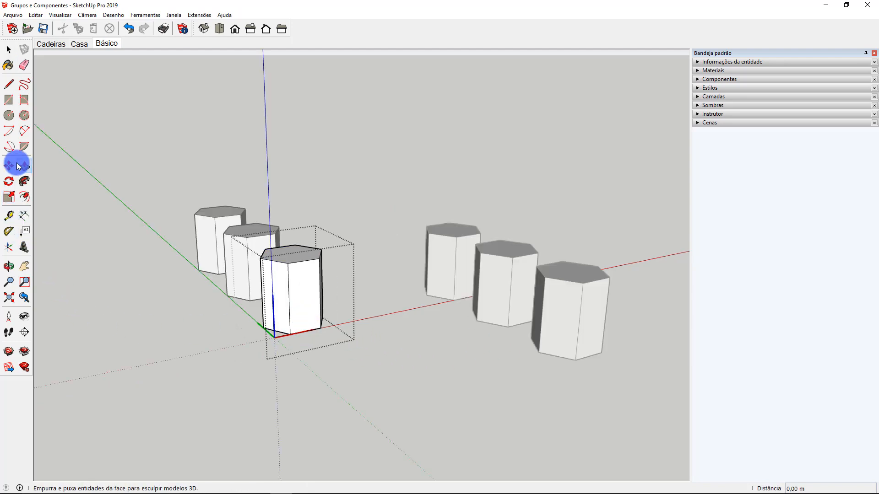
click(304, 255)
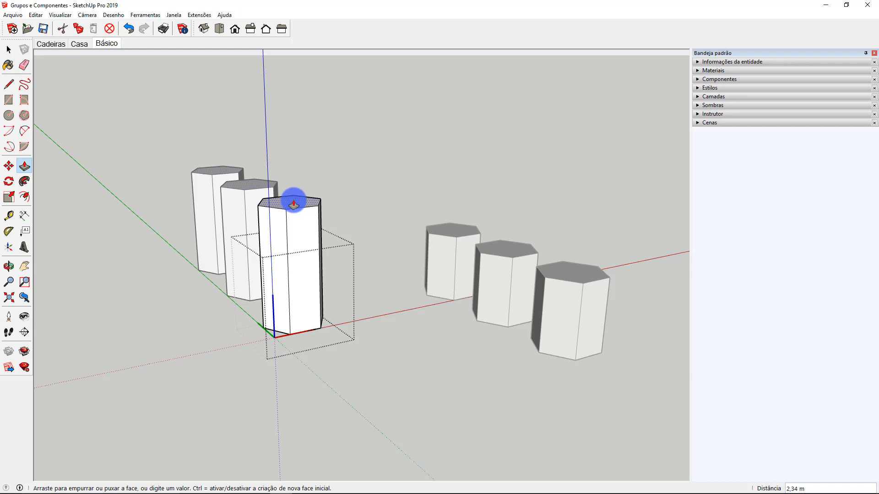
key(space)
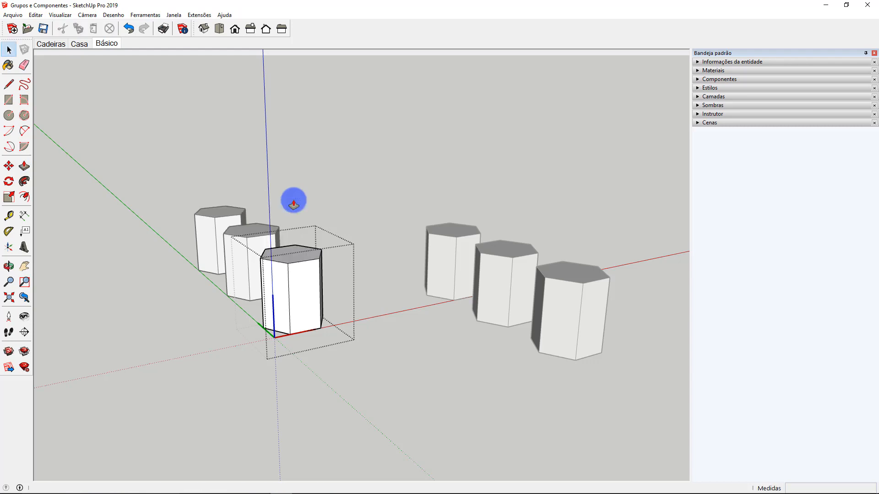
click(293, 200)
Step: Edit the rear component prism with Push/Pull, extending a side face outward and raising the top face about 1.61 m
double_click(226, 215)
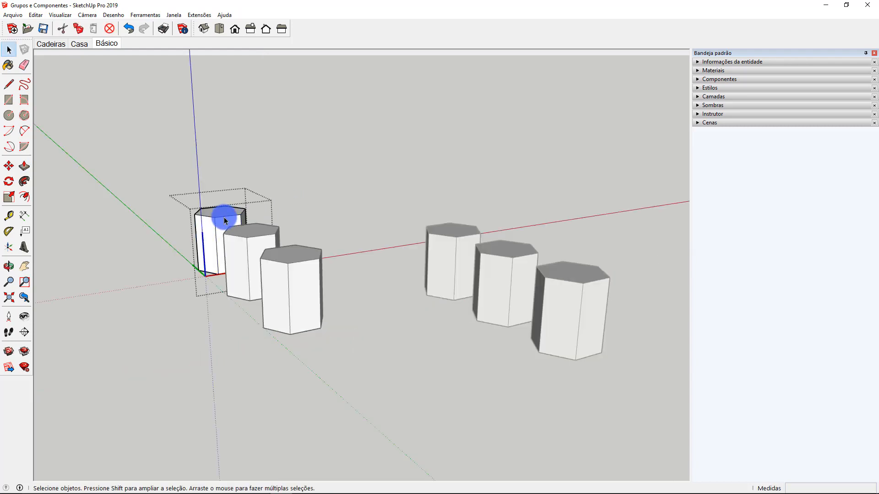
click(25, 166)
click(190, 231)
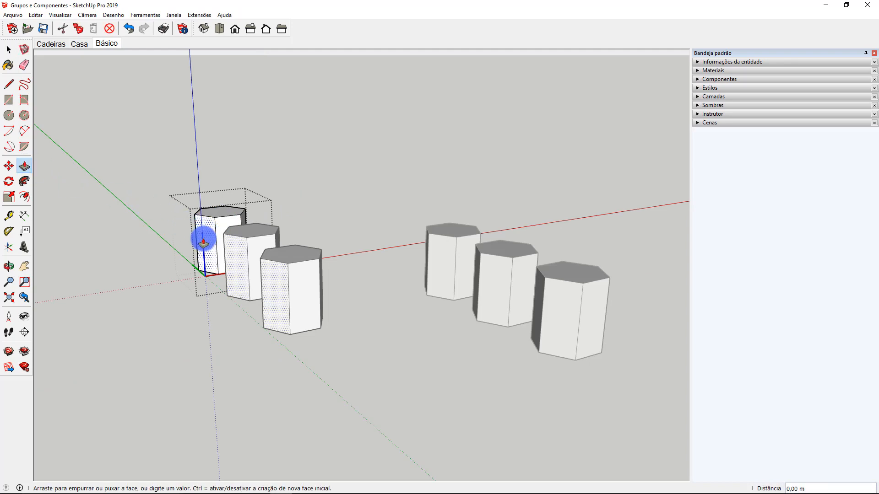
click(167, 281)
click(220, 187)
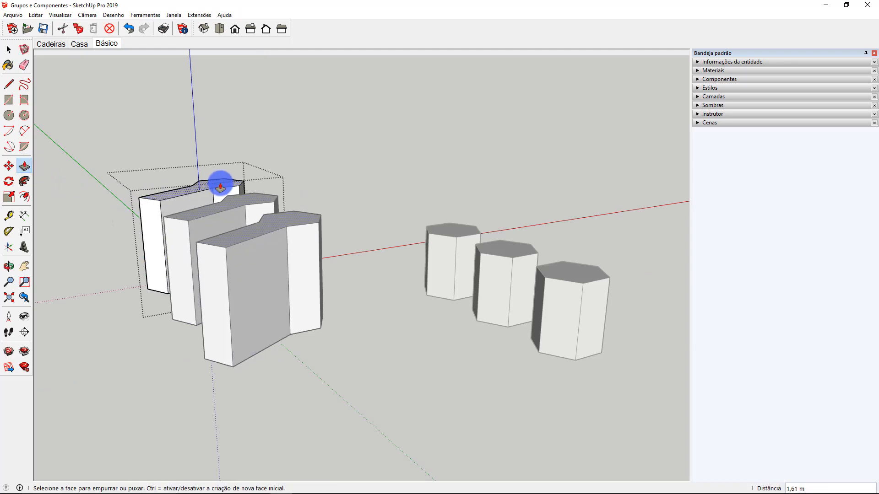
key(space)
click(358, 189)
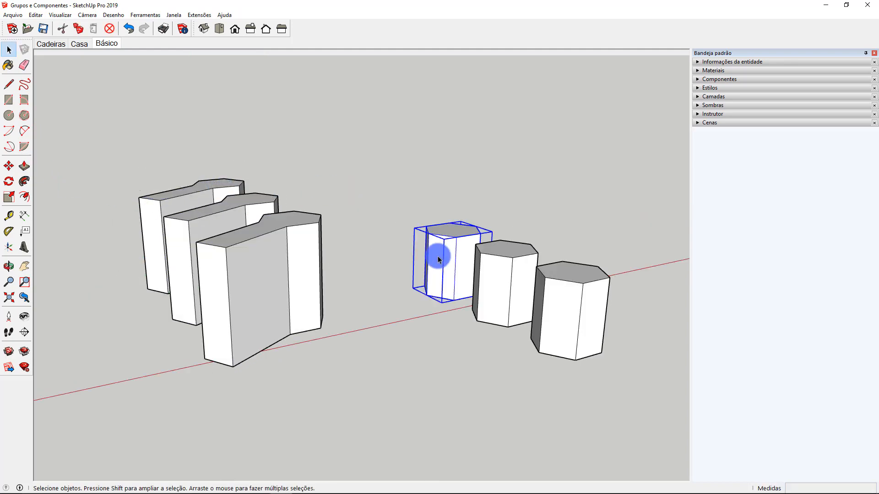
Step: Edit the rear prism of the group row and raise its top face about 3.50 m with Push/Pull
double_click(438, 255)
click(25, 166)
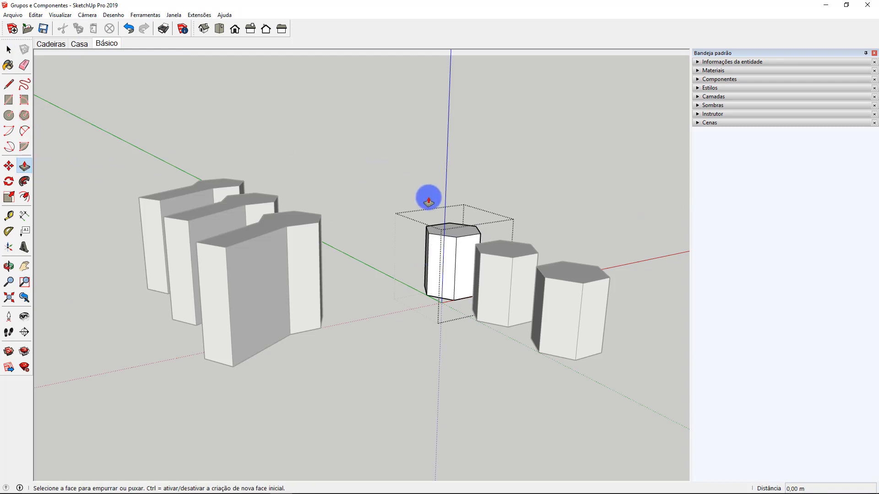
drag(447, 224, 442, 163)
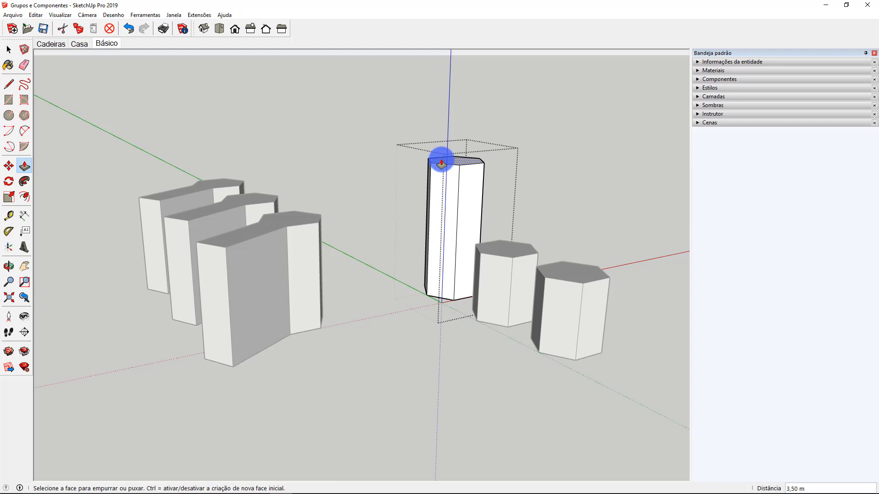
key(space)
click(384, 153)
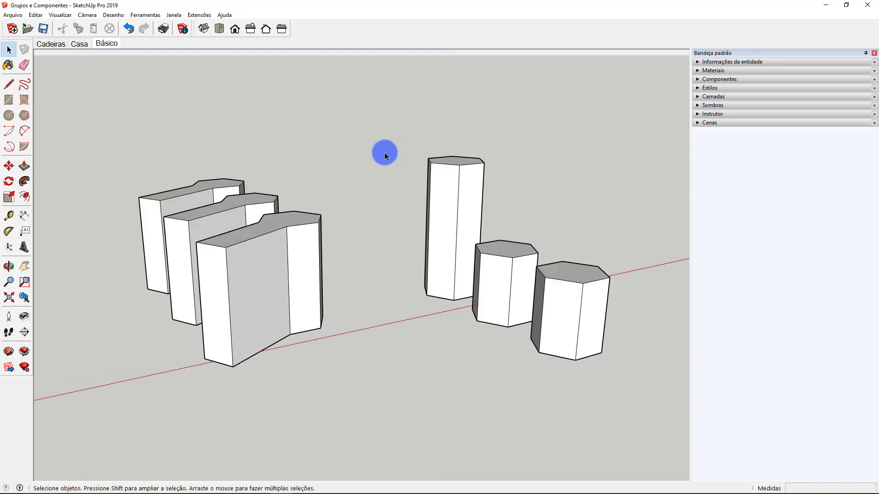
Step: Switch to the Cadeiras scene and select the armchair's separate parts in turn to examine how it is built
click(60, 44)
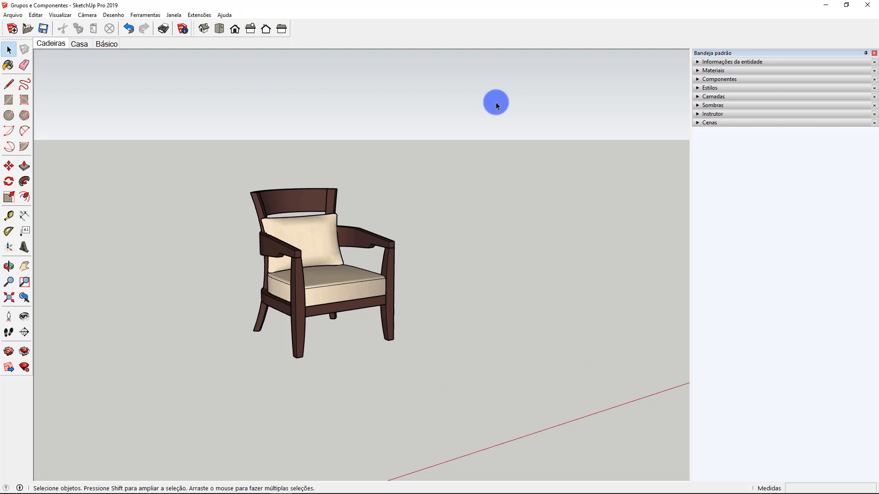
click(298, 192)
click(320, 259)
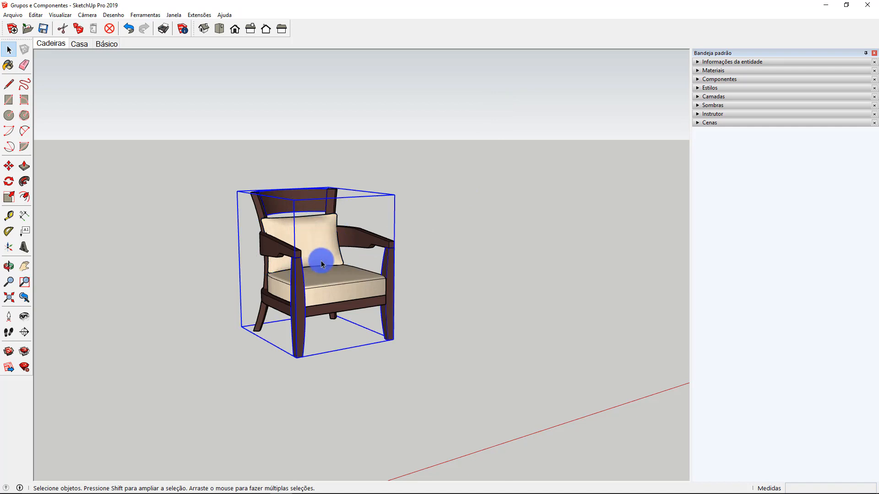
click(328, 287)
click(312, 208)
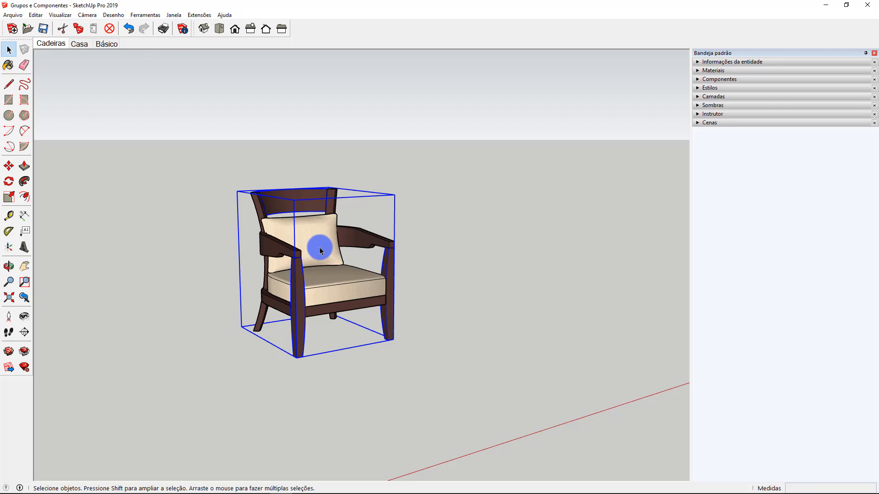
click(277, 249)
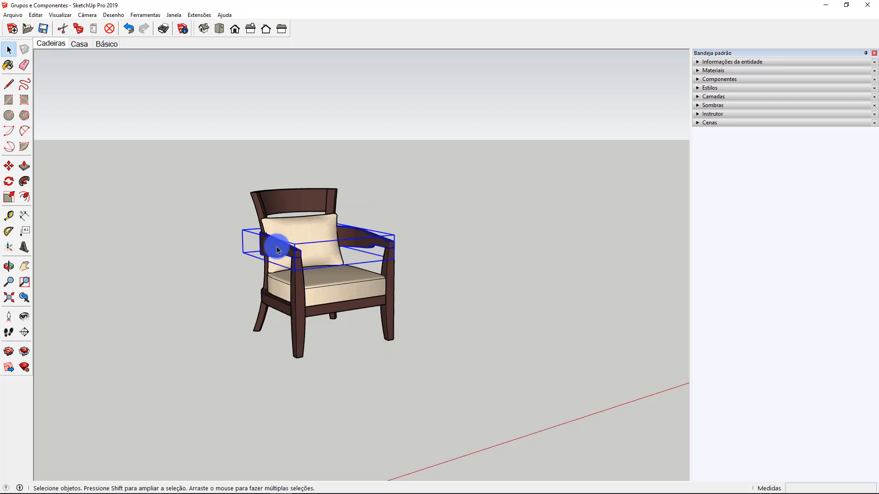
Step: Open the armrests for editing and try to extend the near armrest's front face with Push/Pull
double_click(277, 249)
middle_drag(281, 243, 372, 255)
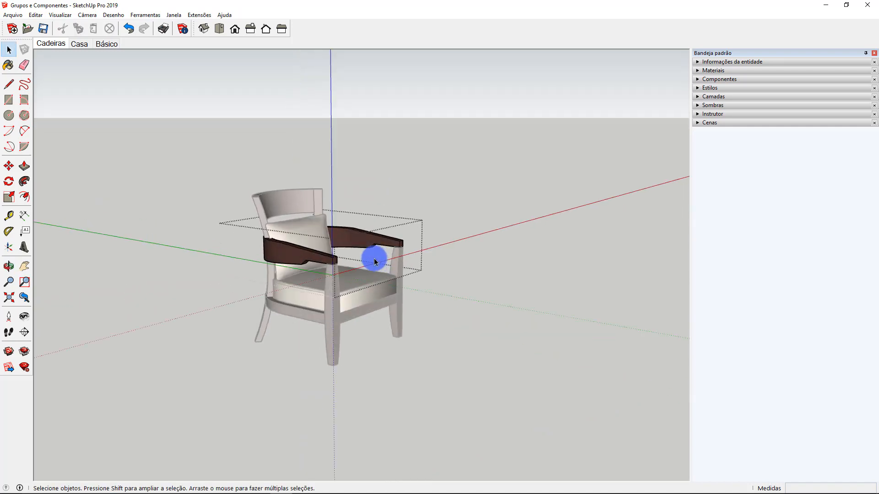
scroll(185, 263, up, 5)
click(25, 166)
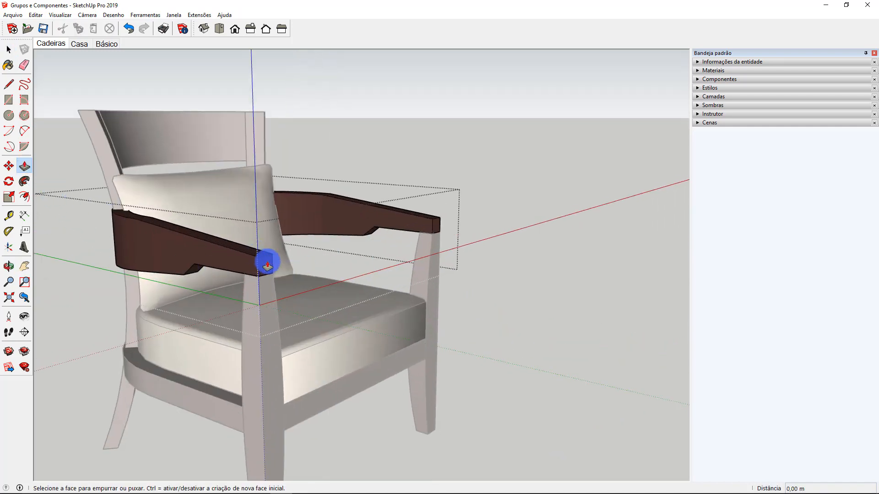
drag(273, 268, 297, 277)
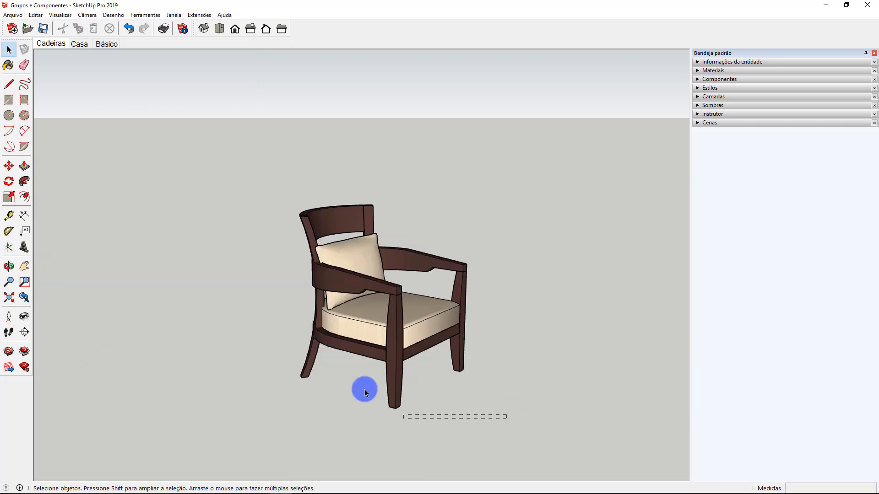
Step: Select all parts of the armchair and make them a component named Cadeira, replacing the selection with the component
drag(364, 389, 264, 180)
right_click(343, 275)
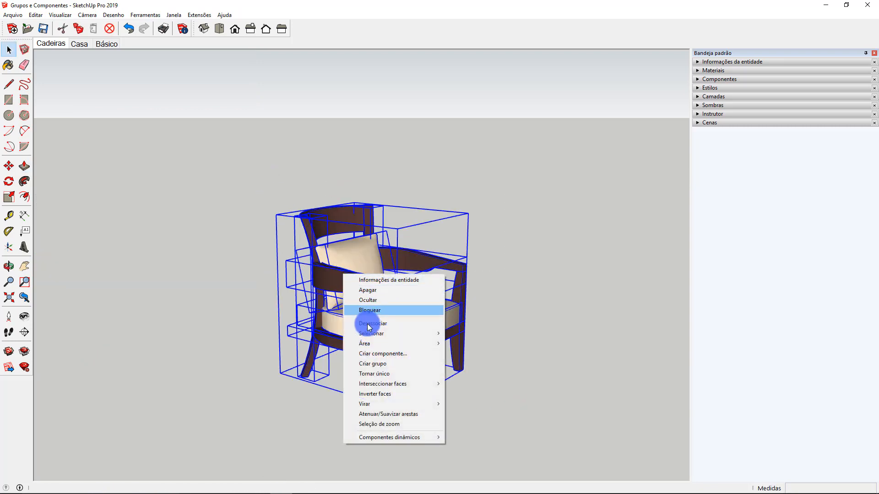
click(383, 353)
key(BackSpace)
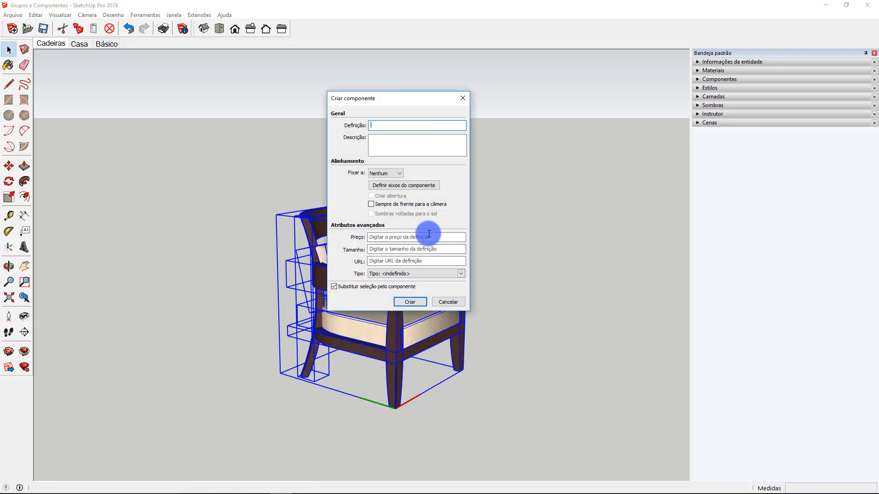
text(Cadeira)
key(Return)
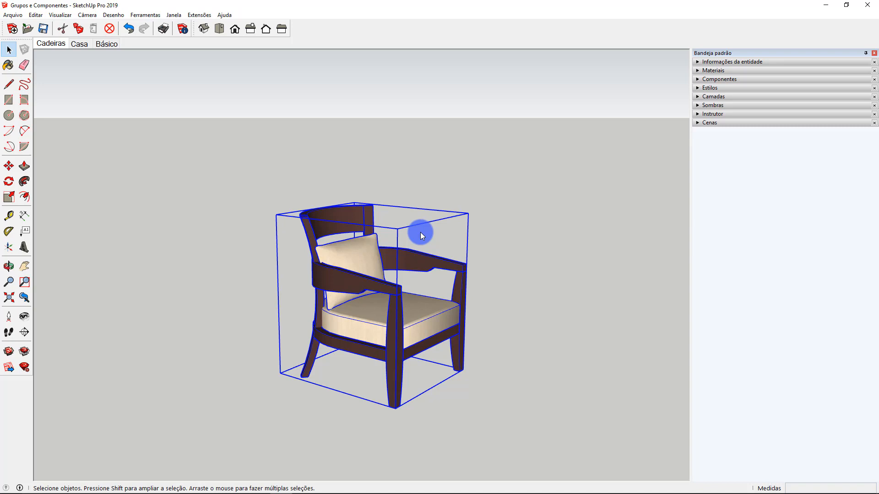
Step: Open the Cadeira component and select its armrests, backrest, seat and base in turn to check the nested parts
double_click(419, 260)
click(419, 259)
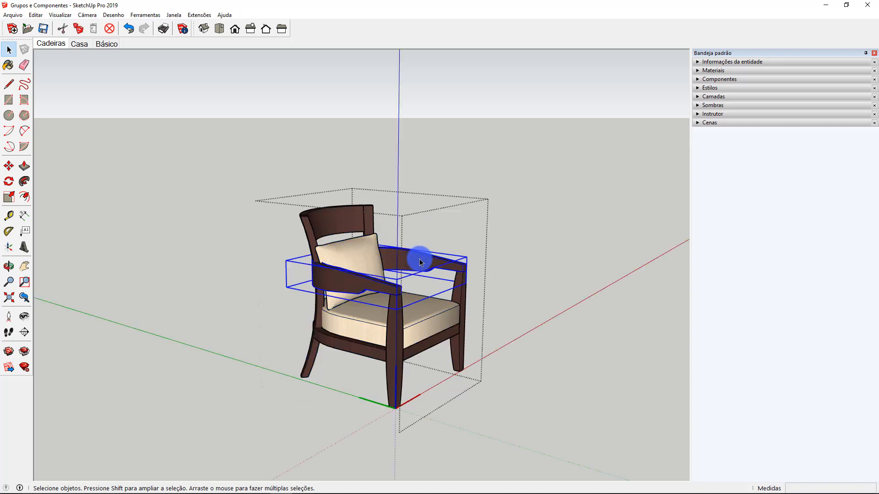
click(356, 229)
click(410, 309)
click(353, 341)
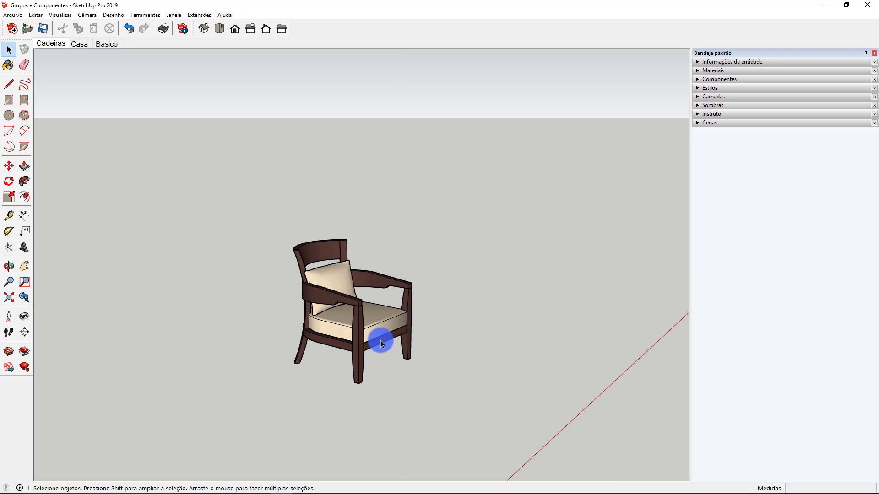
Step: Copy the Cadeira component along the red axis and multiply the copy as a 4x array to form a row
click(380, 341)
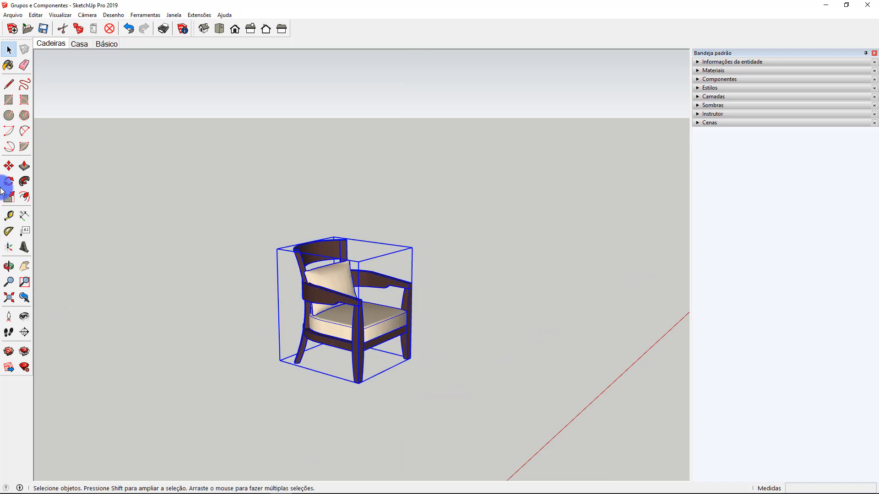
click(9, 166)
click(358, 383)
key(ctrl)
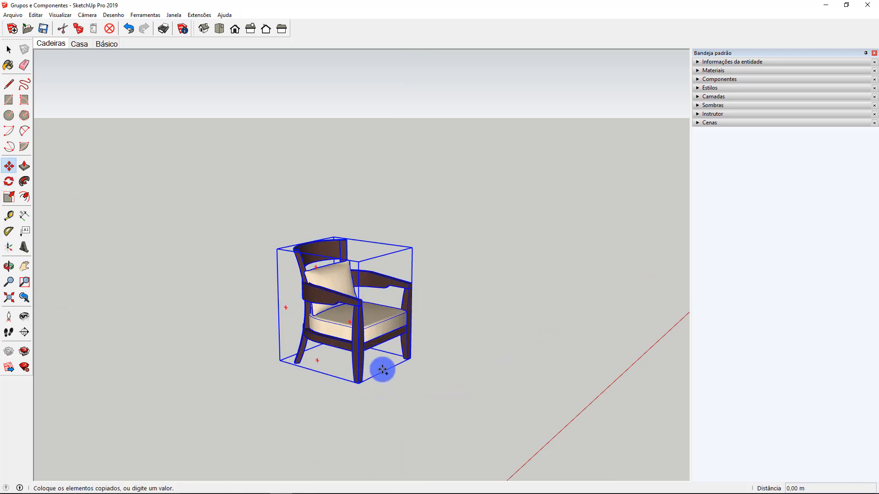
click(462, 333)
text(4x)
key(Return)
key(space)
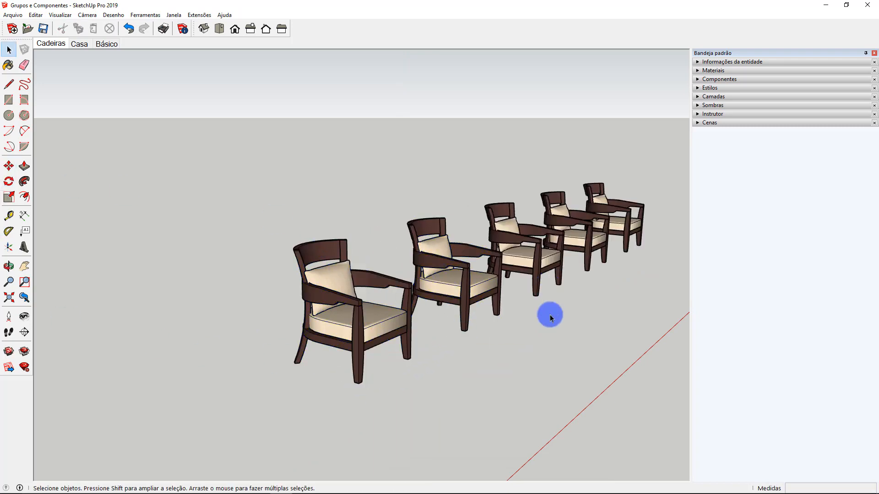
Step: Open the armrests inside the middle armchair of the row and extend the near armrest's front face about 0.03 m with Push/Pull
scroll(660, 229, up, 5)
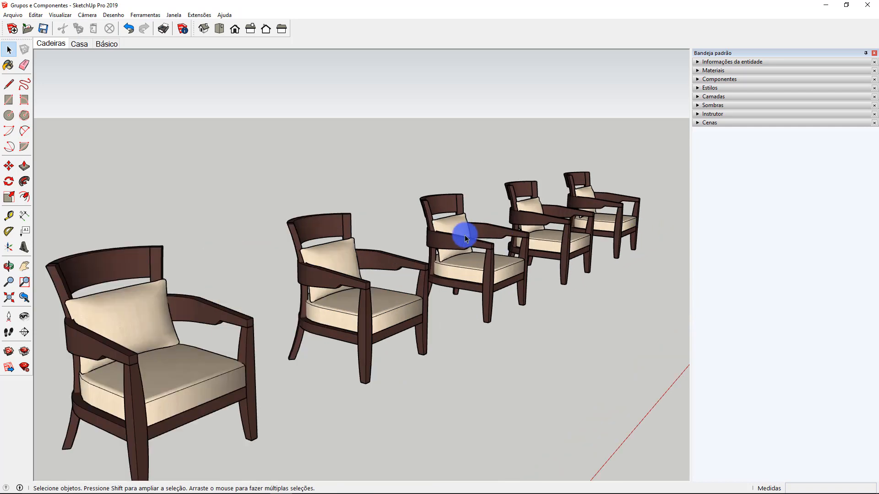
click(469, 247)
double_click(492, 250)
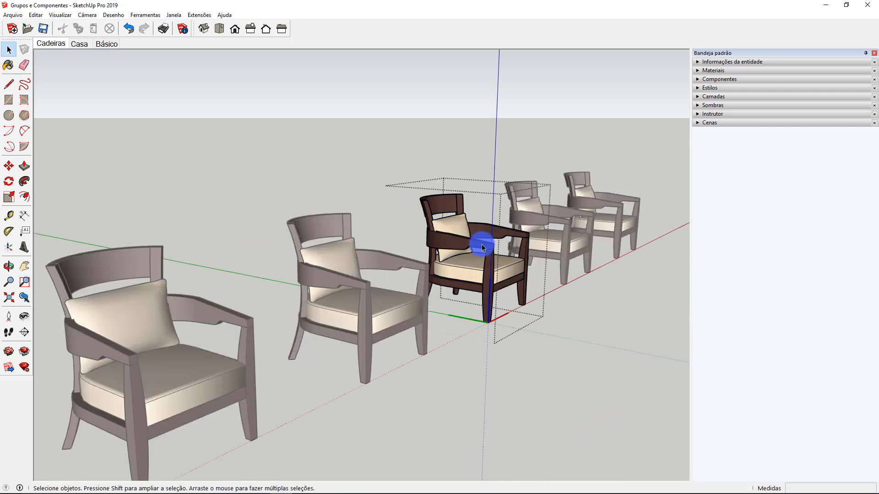
double_click(489, 250)
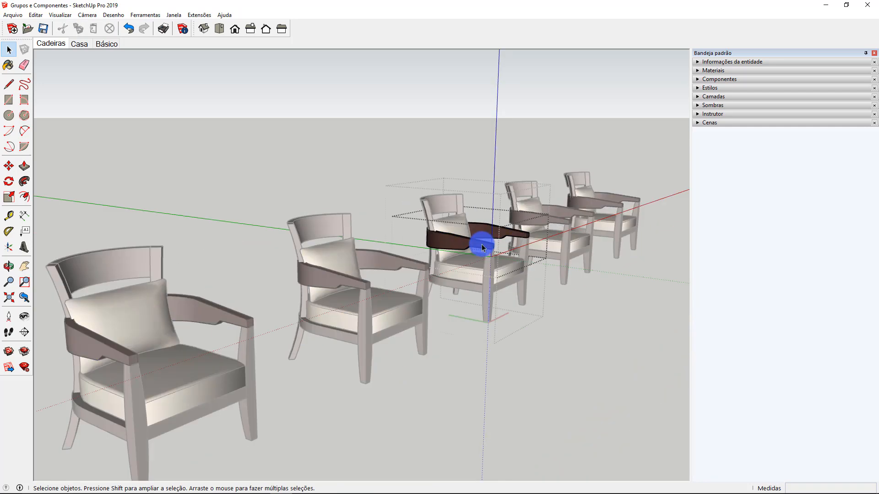
click(24, 165)
scroll(493, 247, up, 2)
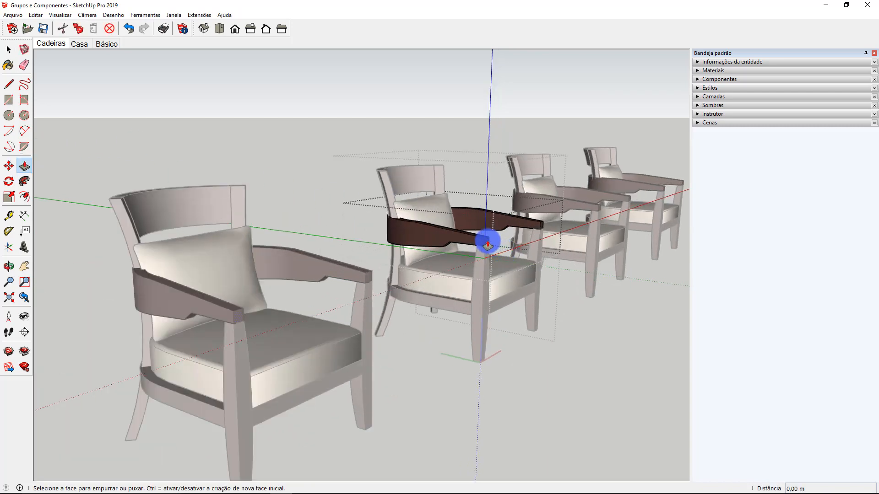
click(494, 245)
scroll(516, 264, down, 2)
scroll(516, 263, down, 2)
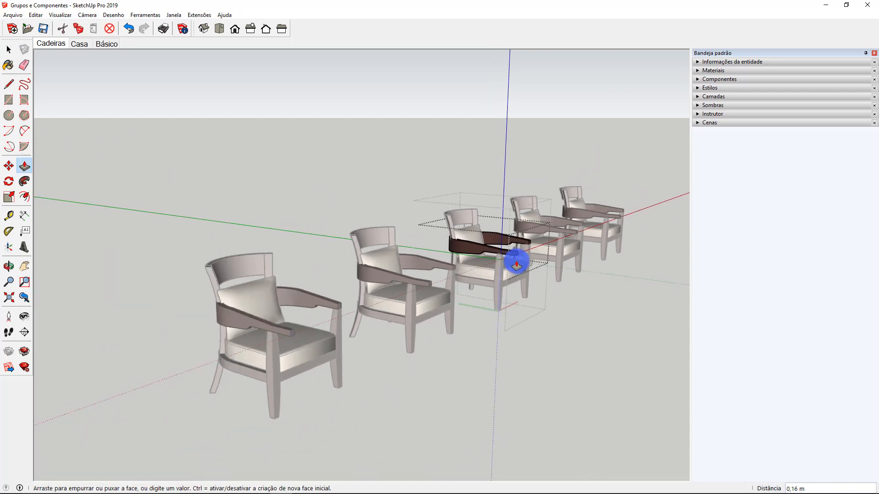
scroll(513, 259, up, 3)
scroll(511, 254, up, 3)
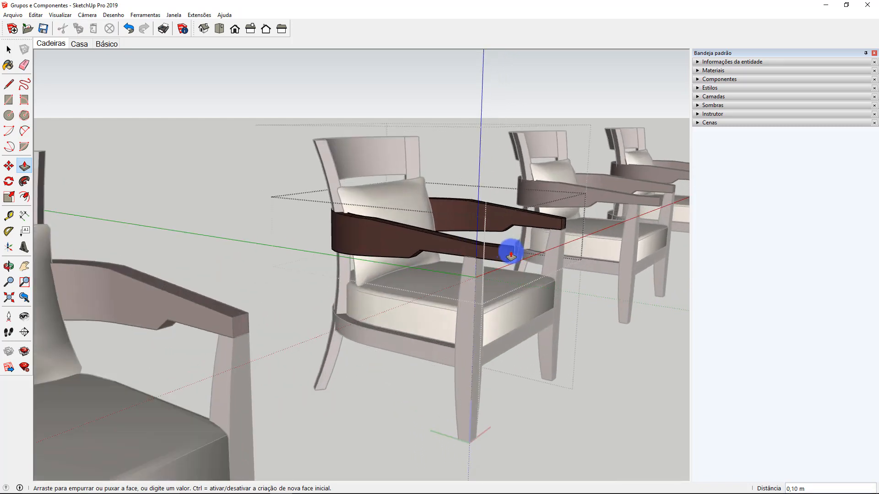
click(503, 249)
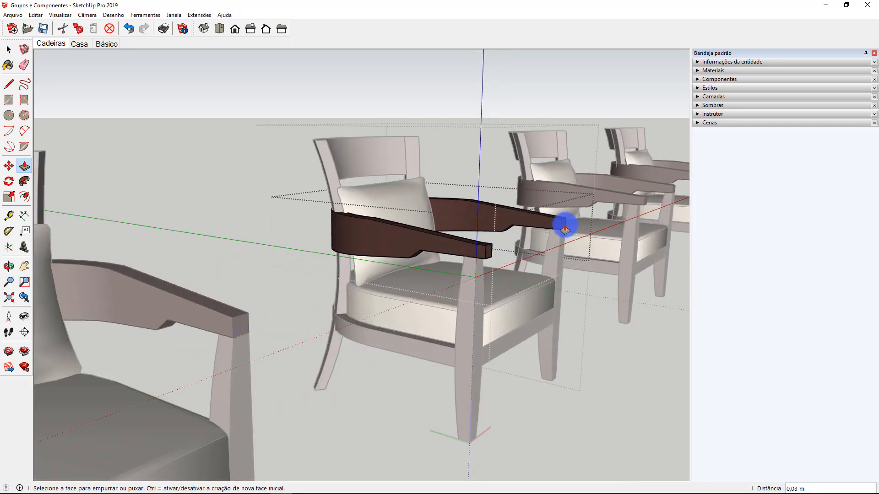
Step: Extend the far armrest's front face by the same Push/Pull distance and close the armchair component
double_click(565, 224)
scroll(565, 224, down, 6)
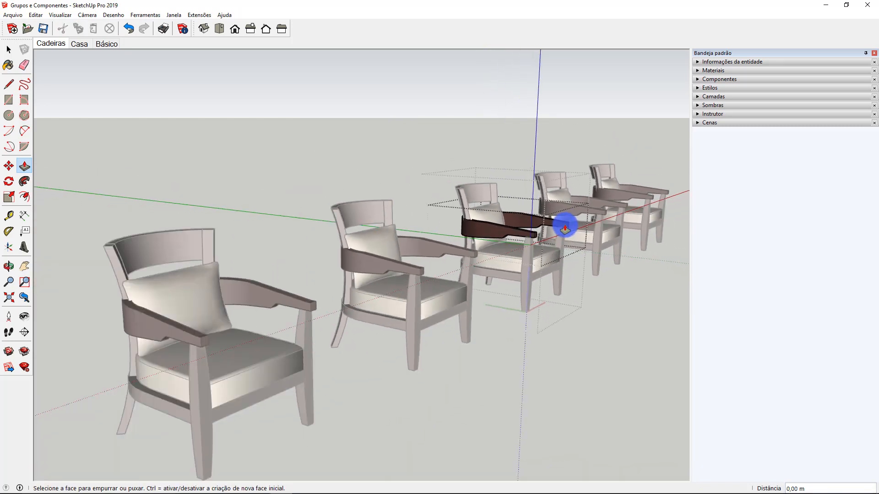
key(space)
click(675, 224)
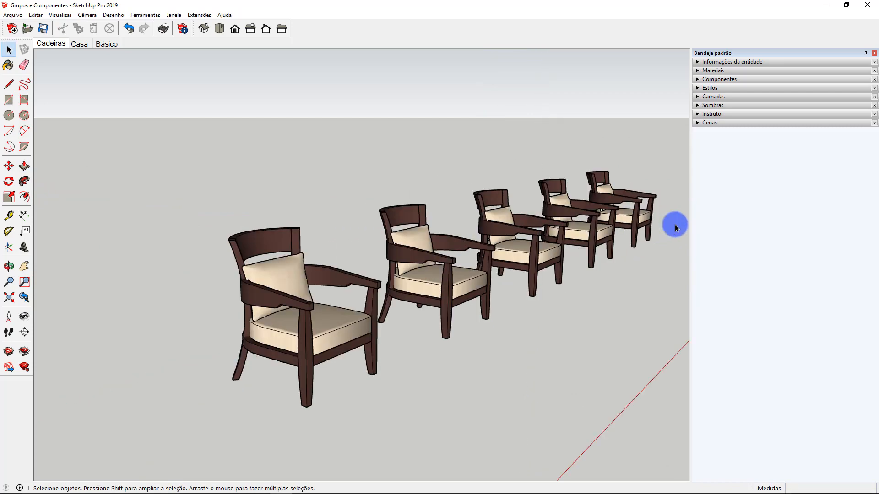
Step: In the Casa scene, make the entire house a component named Casa1, replacing the selection with the component
key(Page_Down)
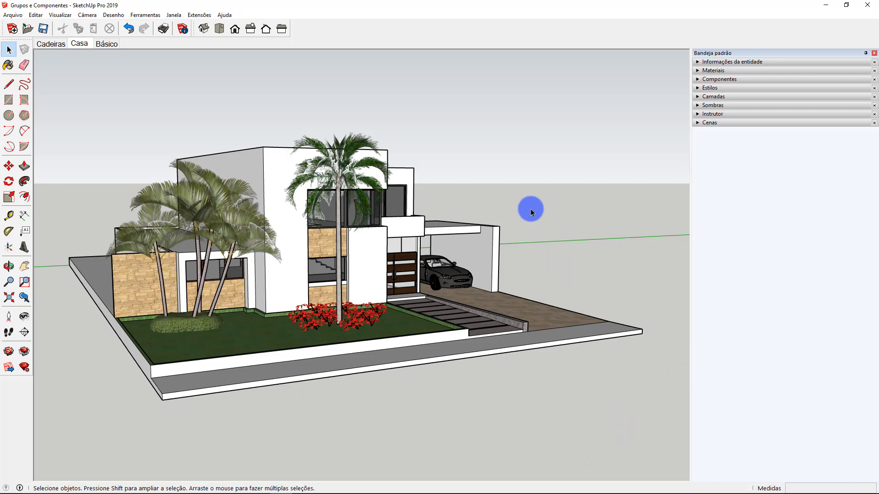
drag(673, 370, 59, 116)
right_click(352, 209)
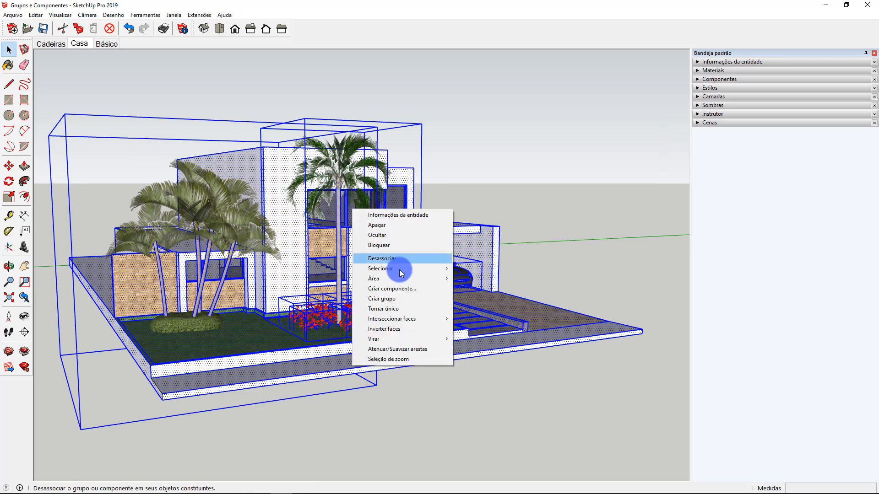
click(402, 290)
text(Casa1)
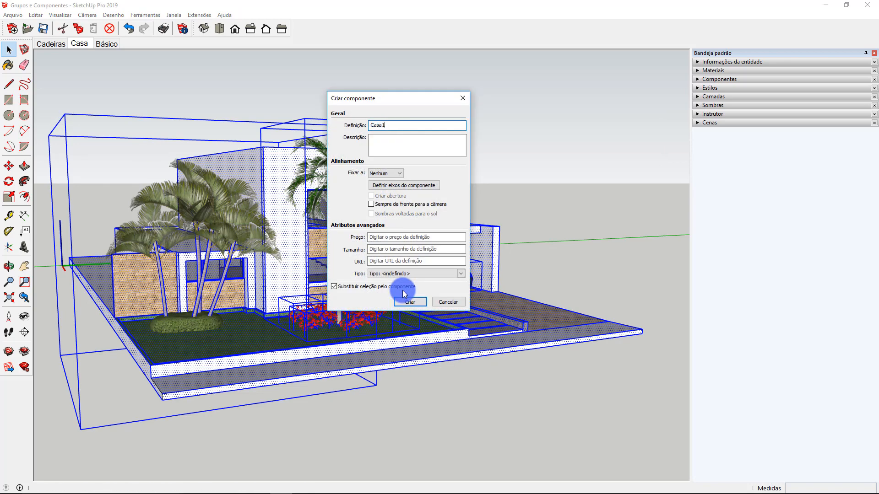
key(Return)
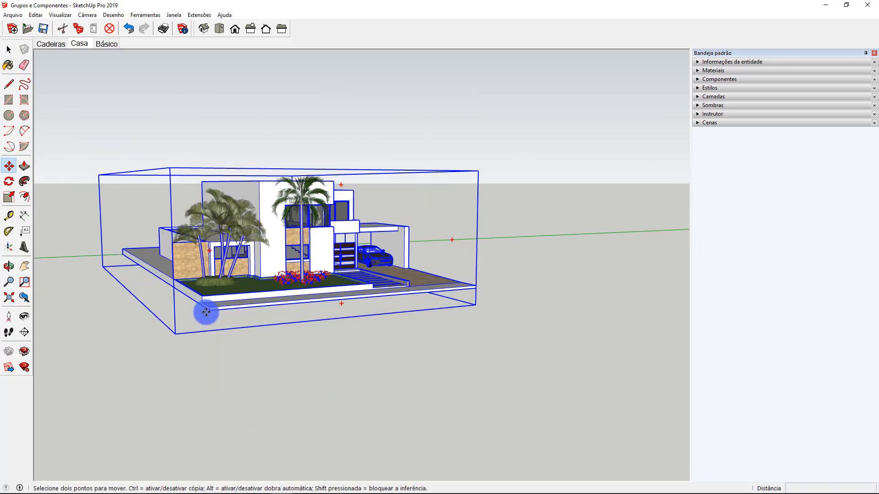
Step: Copy the Casa1 component beside the original, about 23.35 m away along the street, and multiply the copy as a 5x array
key(ctrl)
click(206, 312)
scroll(399, 302, up, 2)
scroll(421, 299, up, 4)
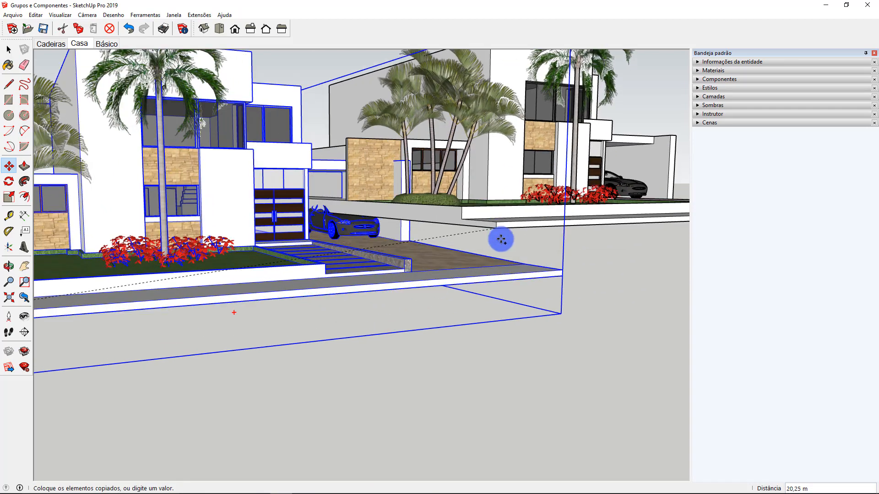
click(562, 276)
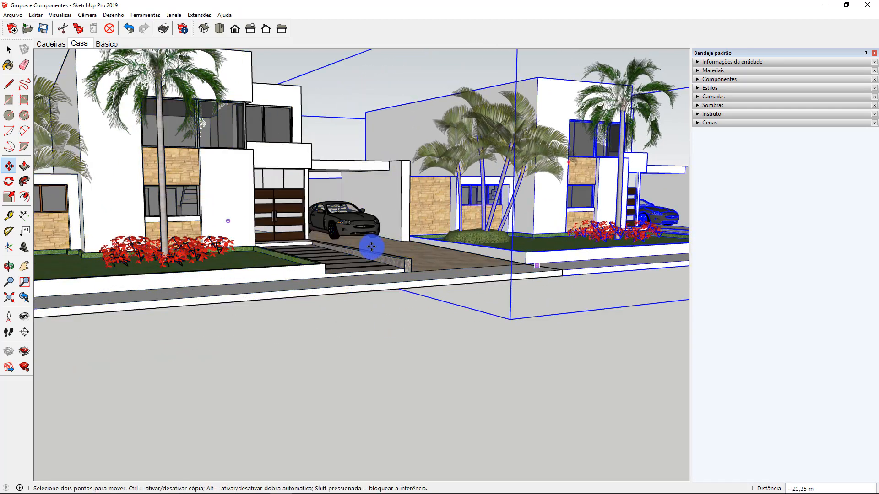
text(x5)
key(Return)
scroll(293, 242, down, 8)
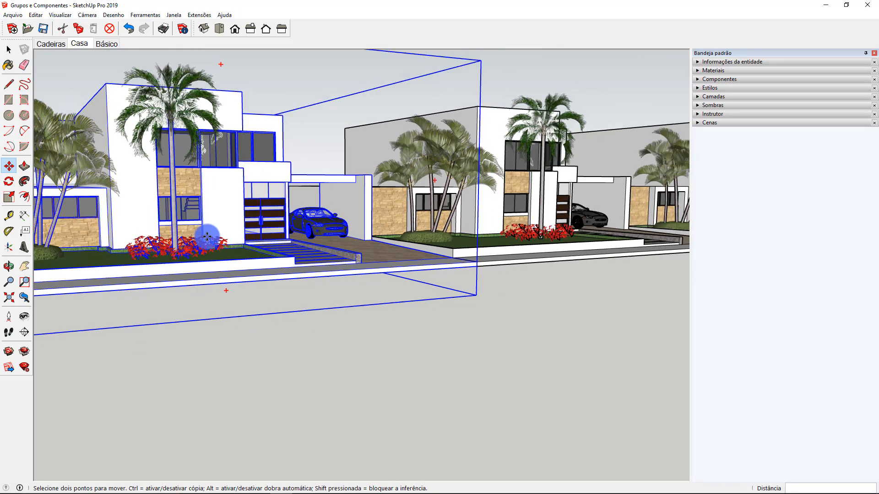
key(space)
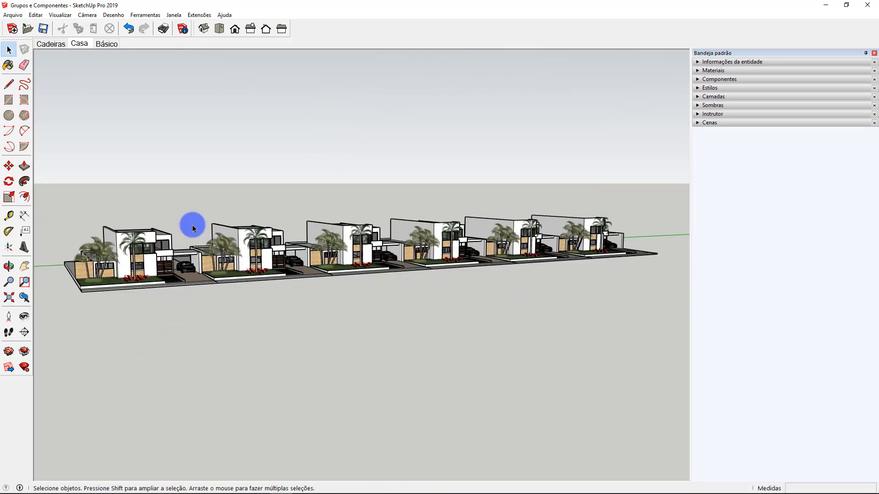
Step: Open the first house in the row and paint its stone facade panels and garden wall with Tijolo antigo 01
click(125, 266)
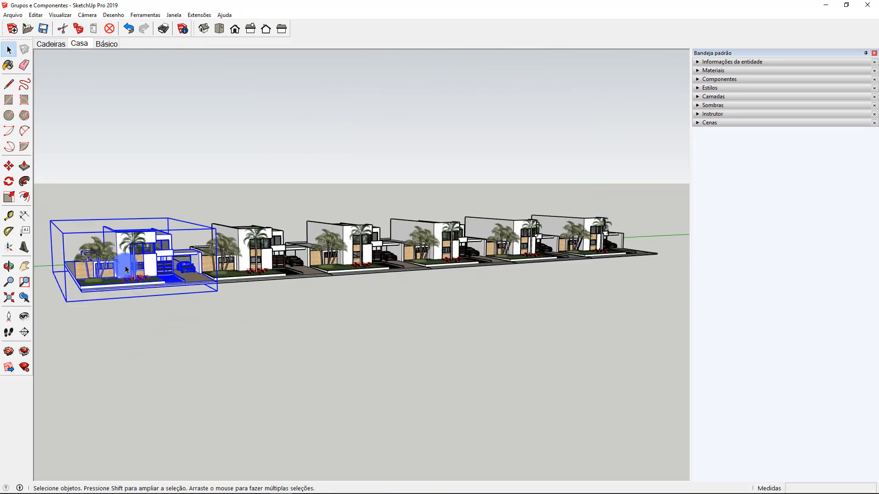
scroll(125, 266, up, 4)
double_click(128, 254)
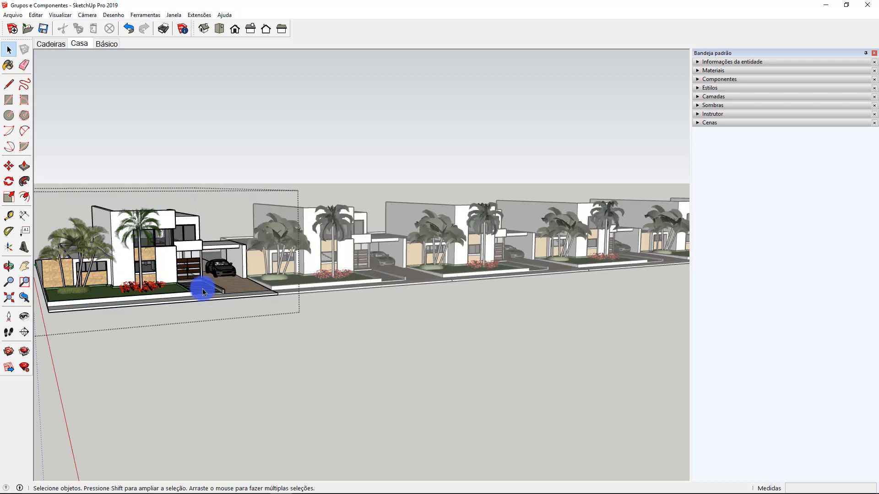
click(712, 70)
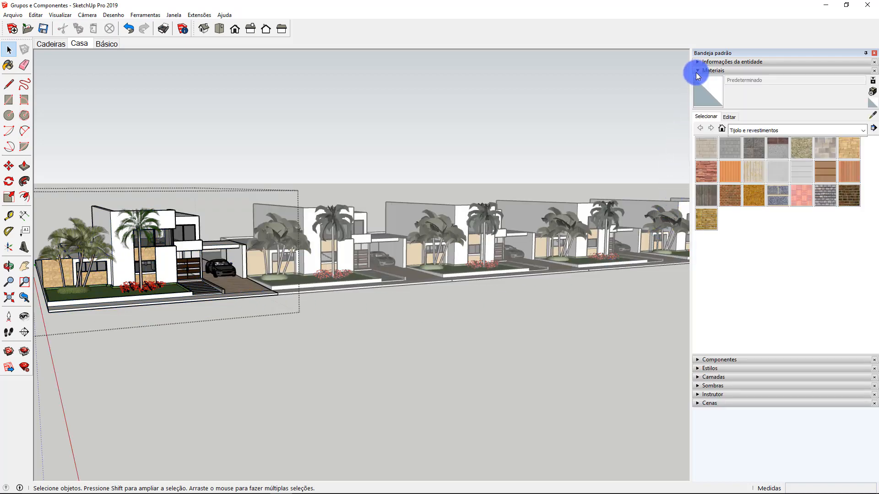
click(732, 197)
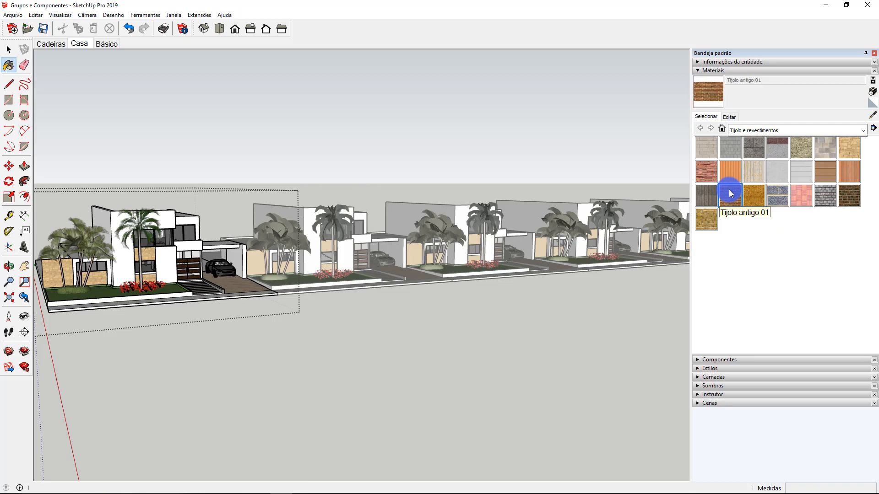
click(157, 251)
click(148, 272)
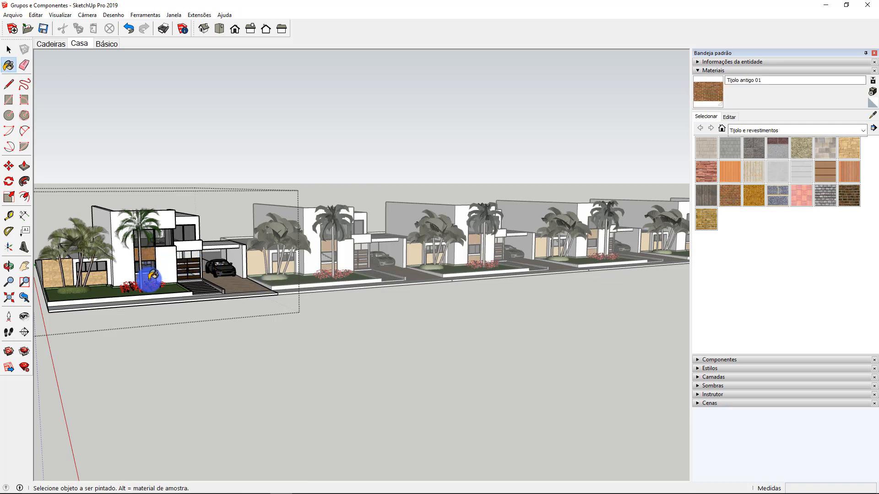
click(101, 275)
click(59, 270)
click(340, 280)
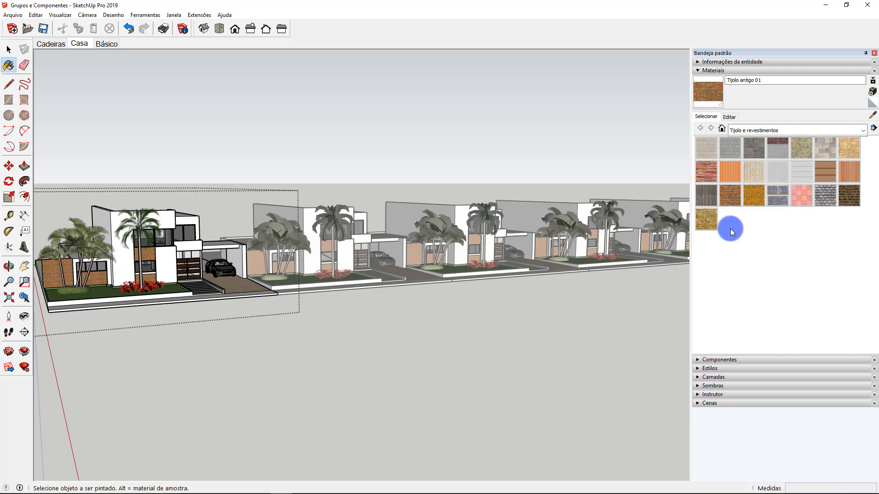
key(space)
click(600, 270)
Step: Open a house farther along the row, repaint its brick facade panels and garden wall with Pedra de laje de silhar, and close it
scroll(587, 264, up, 1)
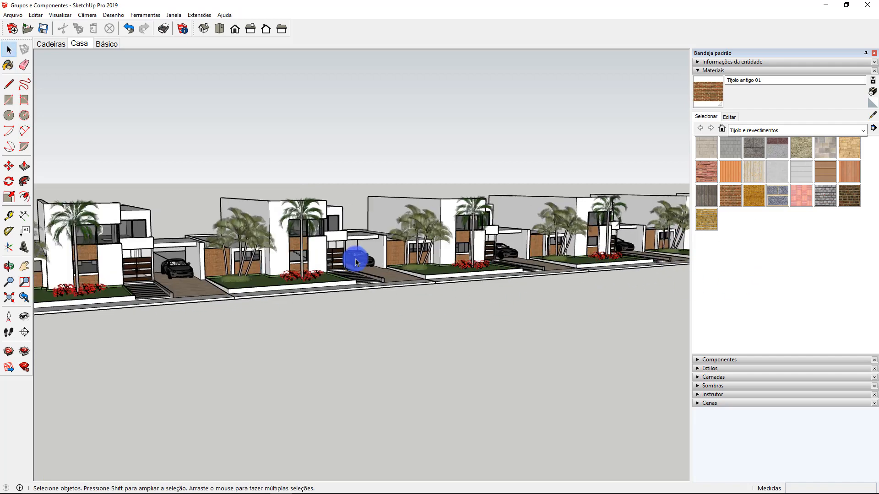
scroll(311, 249, down, 1)
scroll(568, 245, up, 2)
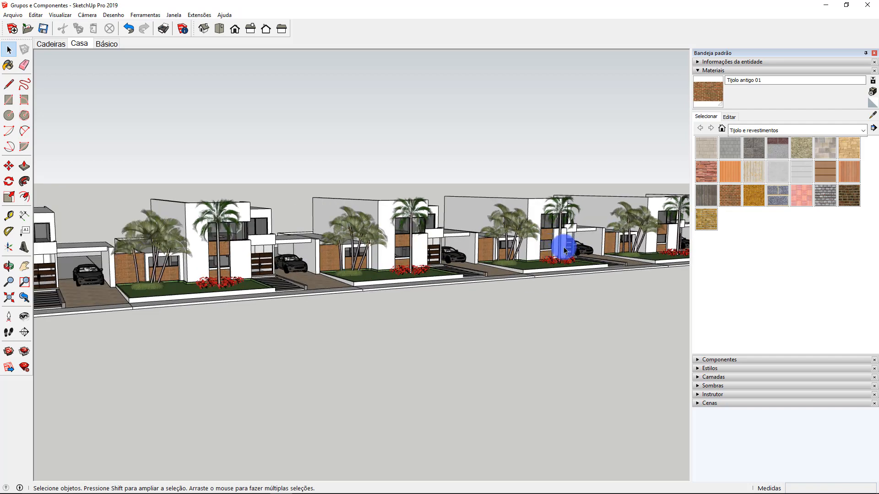
double_click(568, 246)
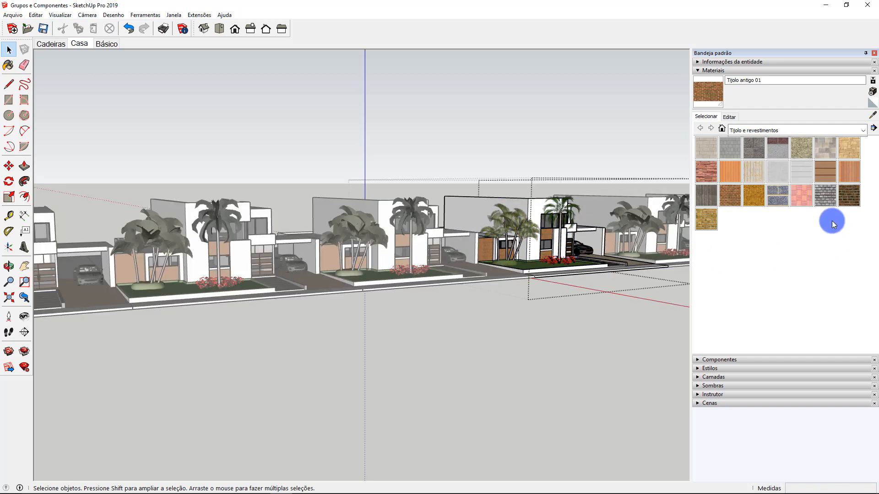
click(709, 177)
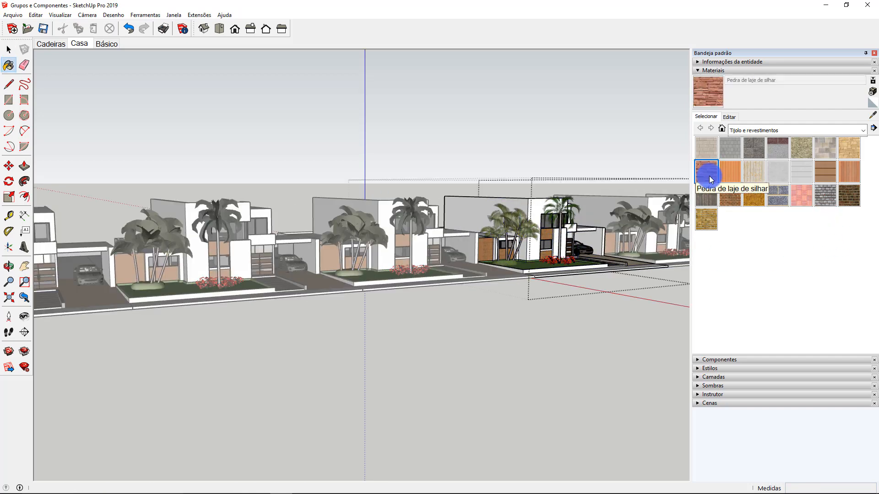
scroll(499, 233, up, 3)
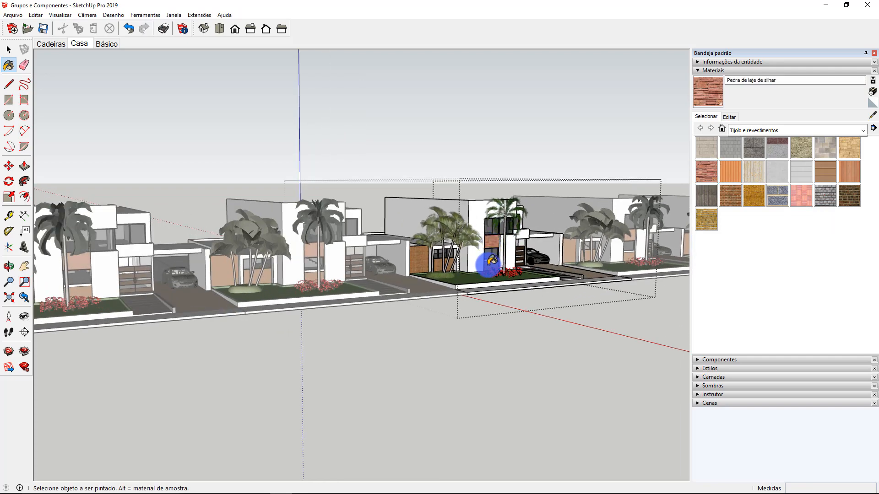
click(412, 254)
key(space)
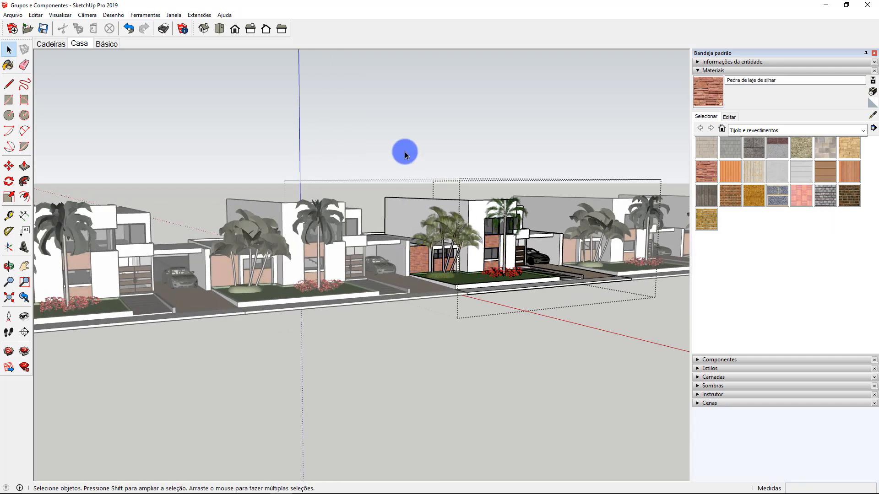
click(404, 152)
Step: Open one house in the row and paint its white front and side walls with 0032_mocassim from the Cores com nome collection
scroll(262, 168, down, 4)
scroll(529, 185, up, 1)
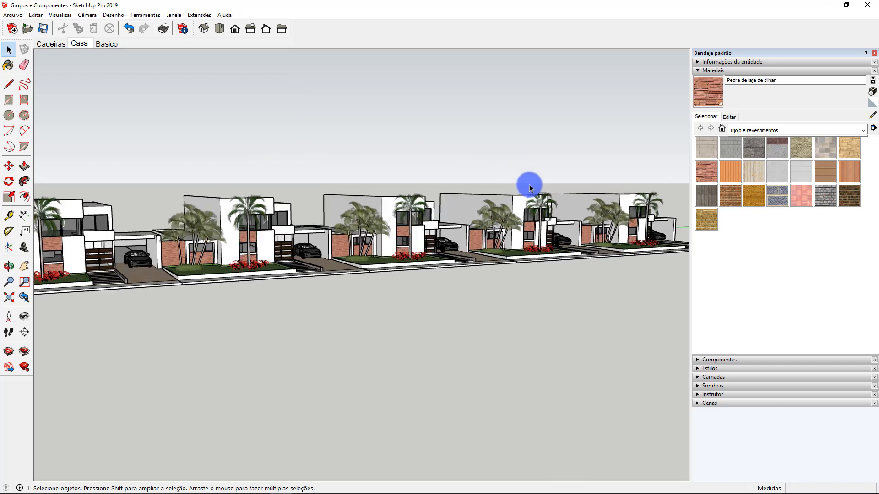
double_click(524, 204)
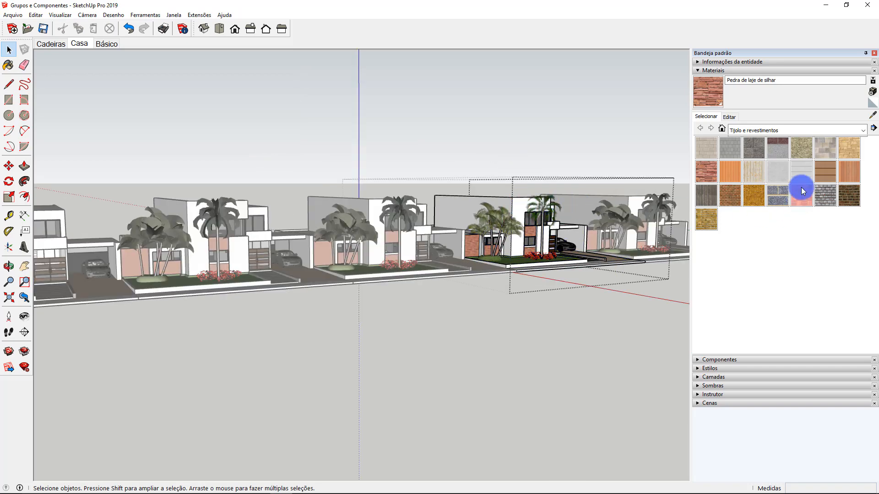
click(786, 132)
click(787, 138)
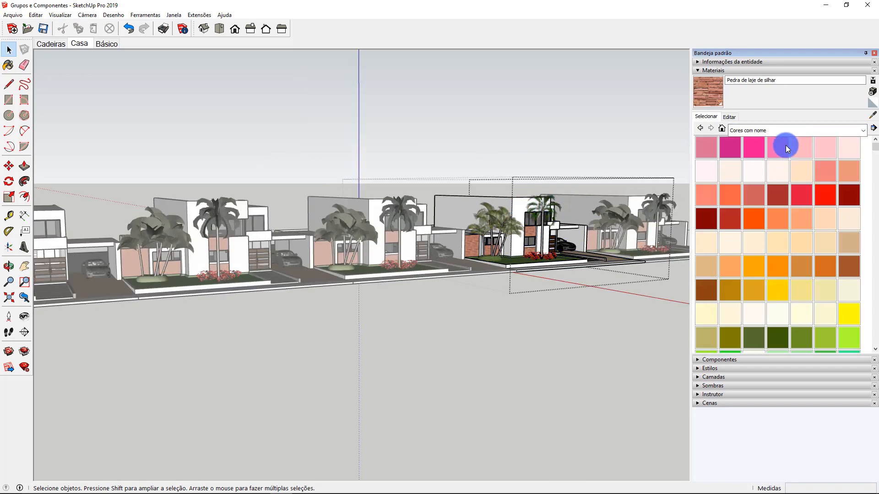
click(778, 241)
click(517, 204)
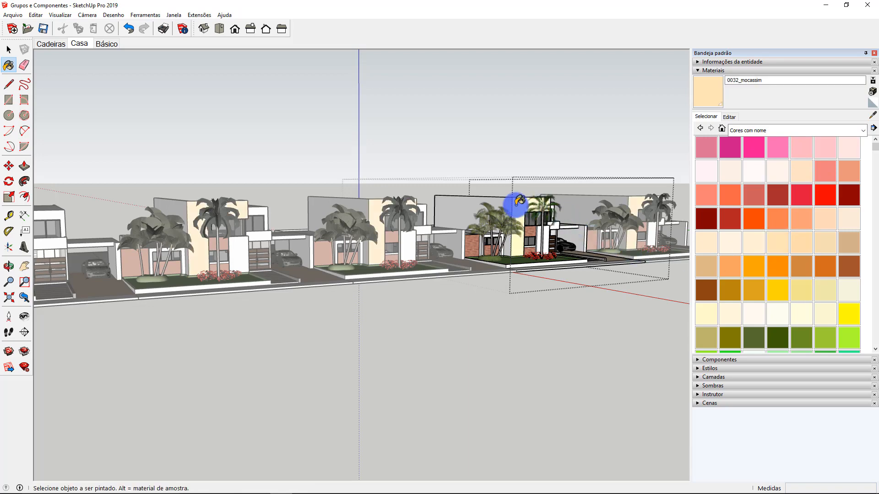
click(481, 203)
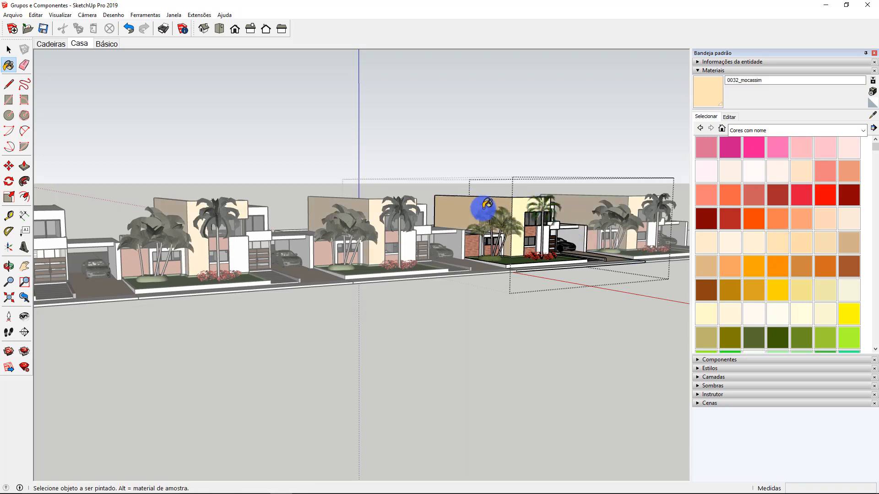
click(554, 224)
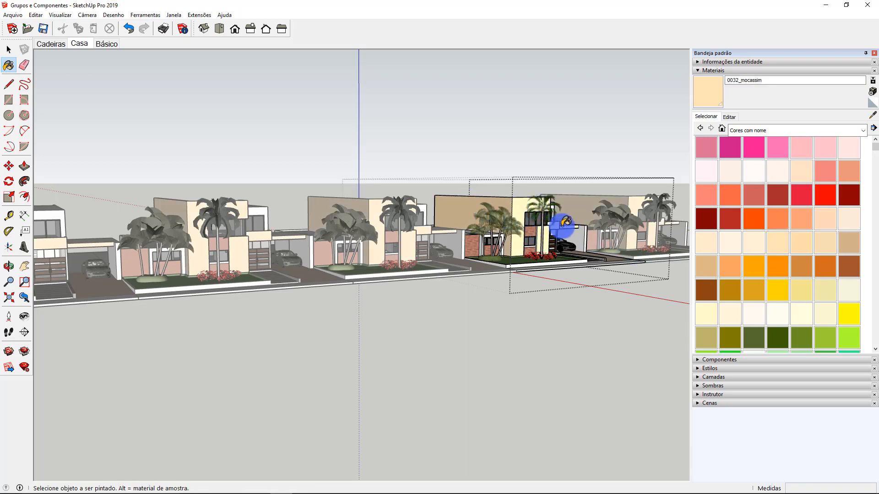
middle_drag(566, 221, 563, 207)
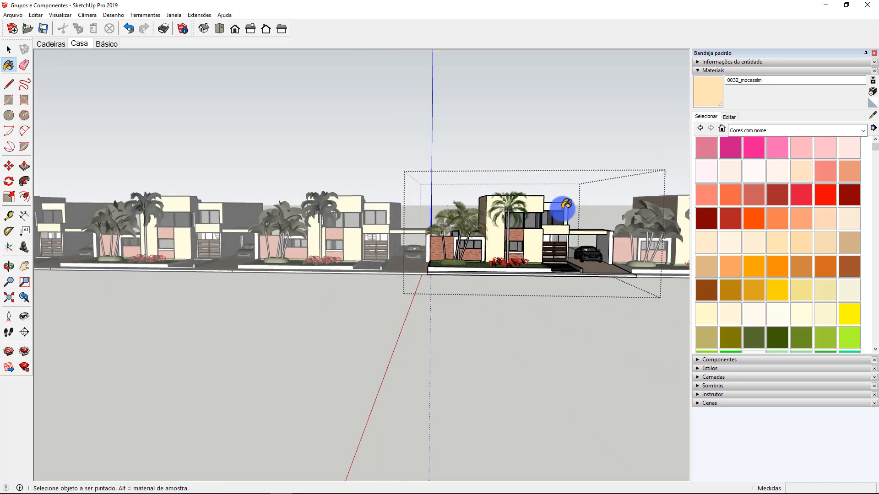
scroll(470, 204, down, 8)
key(space)
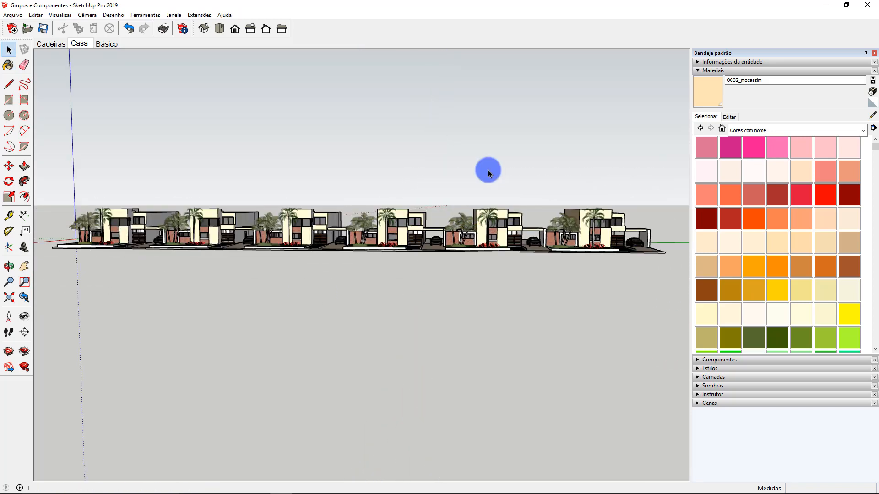